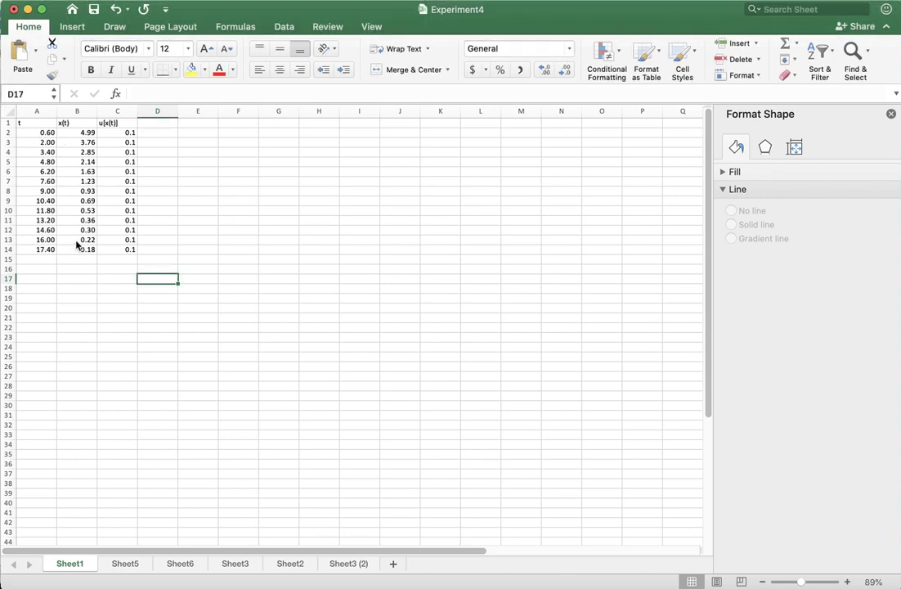
Plot x(t) against t from A2:B14 as an enlarged scatter chart, and delete the chart
left_click_drag(37, 131, 75, 251)
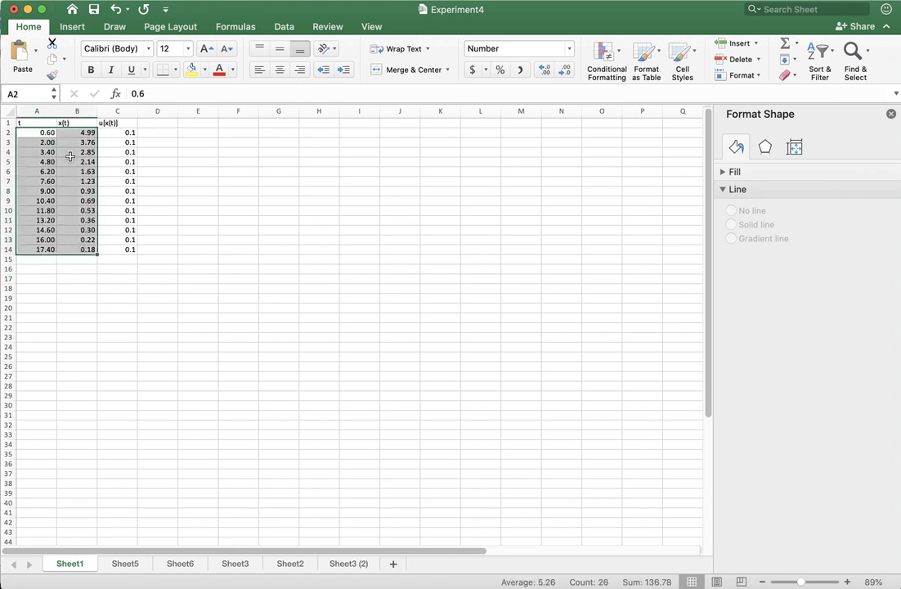
left_click(73, 27)
left_click(76, 27)
left_click(76, 28)
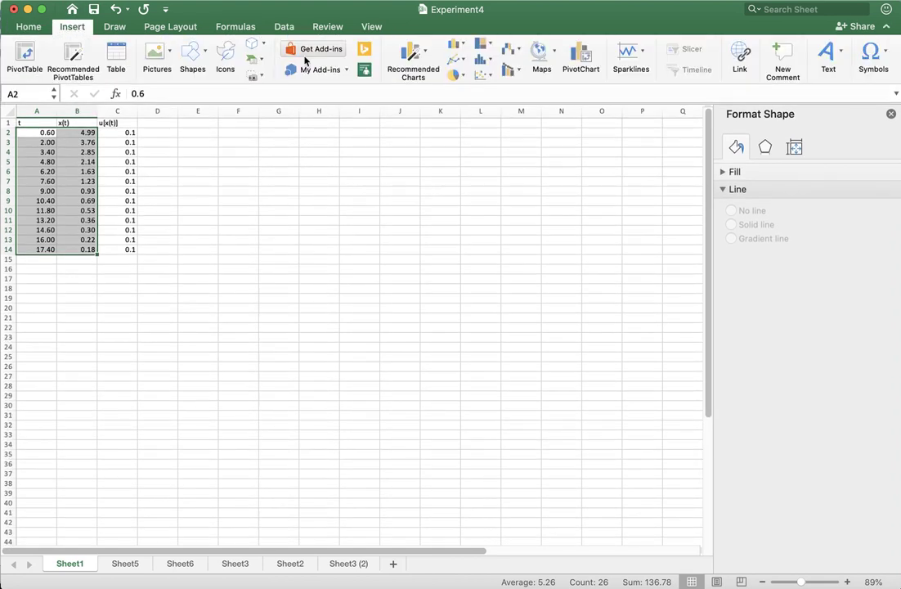
left_click(483, 75)
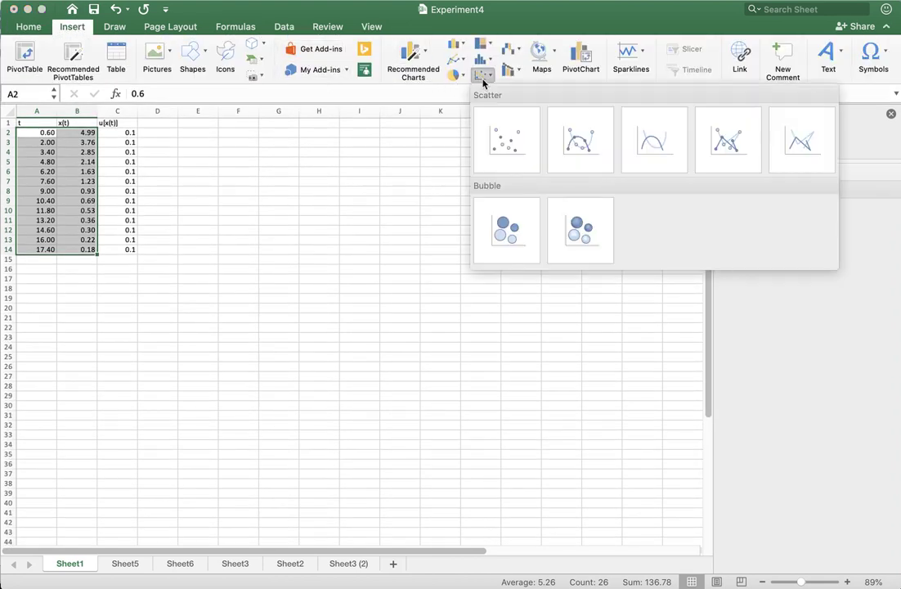
left_click(528, 145)
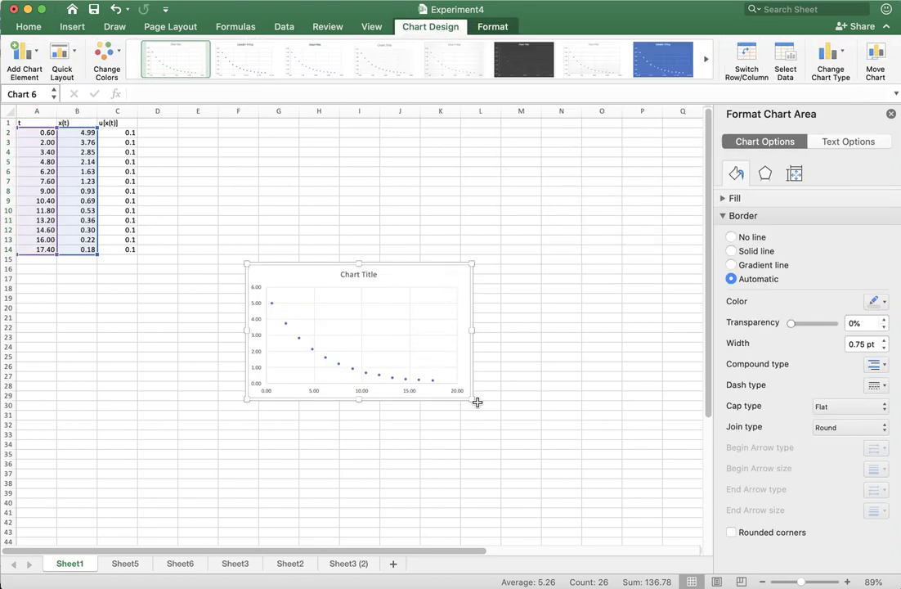
left_click_drag(473, 398, 580, 487)
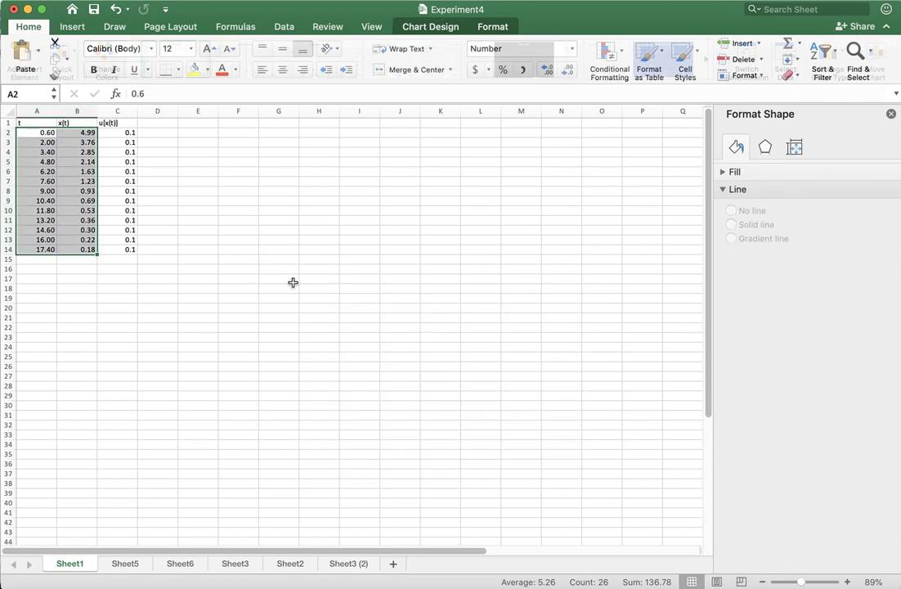
key("Delete")
Enter the column header ln(x(t)) in cell D1, reusing the x(t) text from B1
left_click(154, 127)
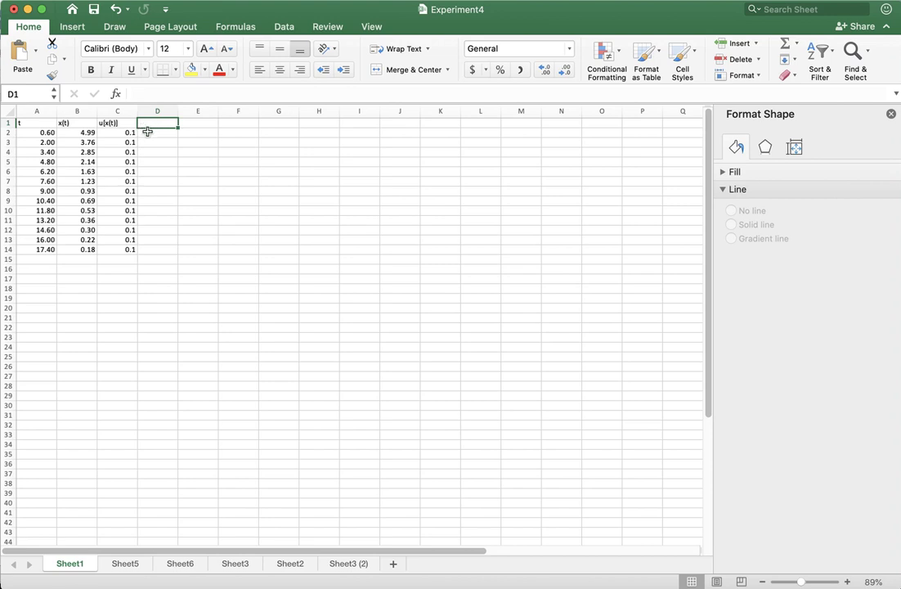
left_click(86, 125)
left_click(168, 124)
type("ln")
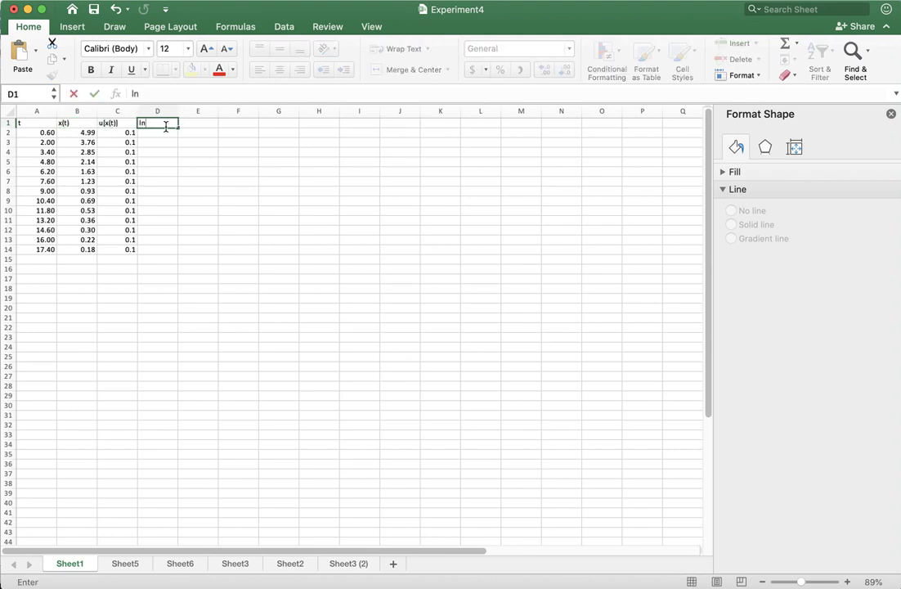
type("(")
left_click(79, 124)
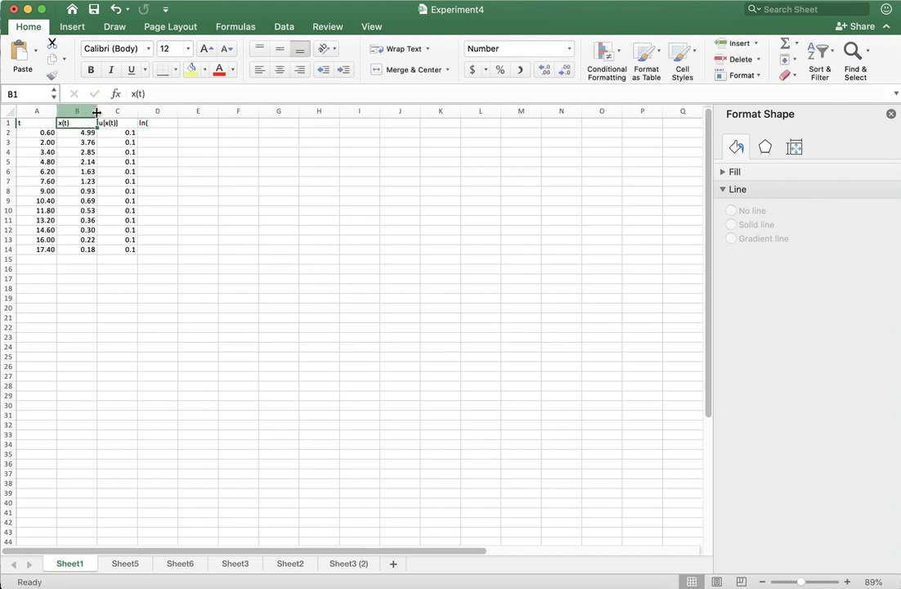
left_click_drag(145, 94, 133, 95)
key("super+c")
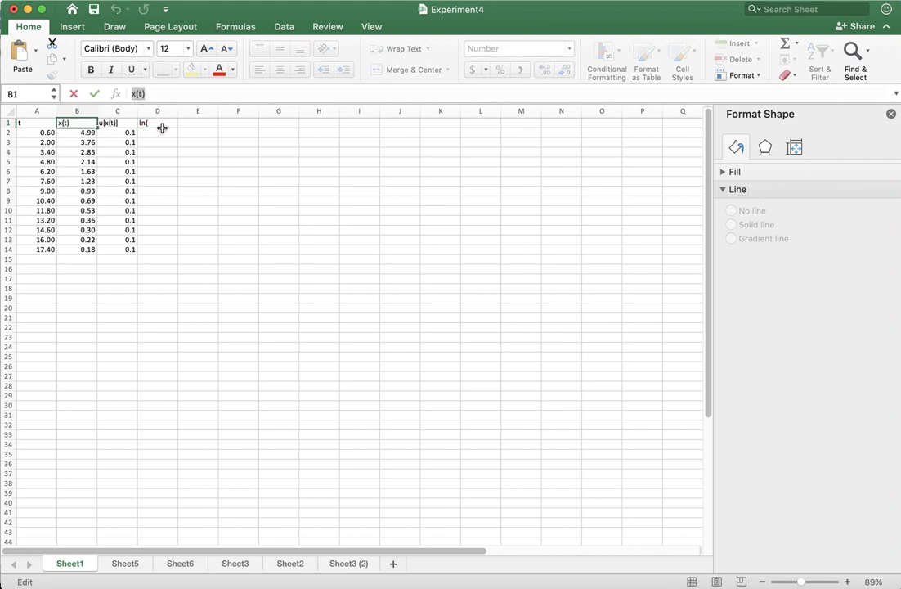
left_click(160, 123)
left_click(154, 94)
key("super+v")
type(")")
key("Return")
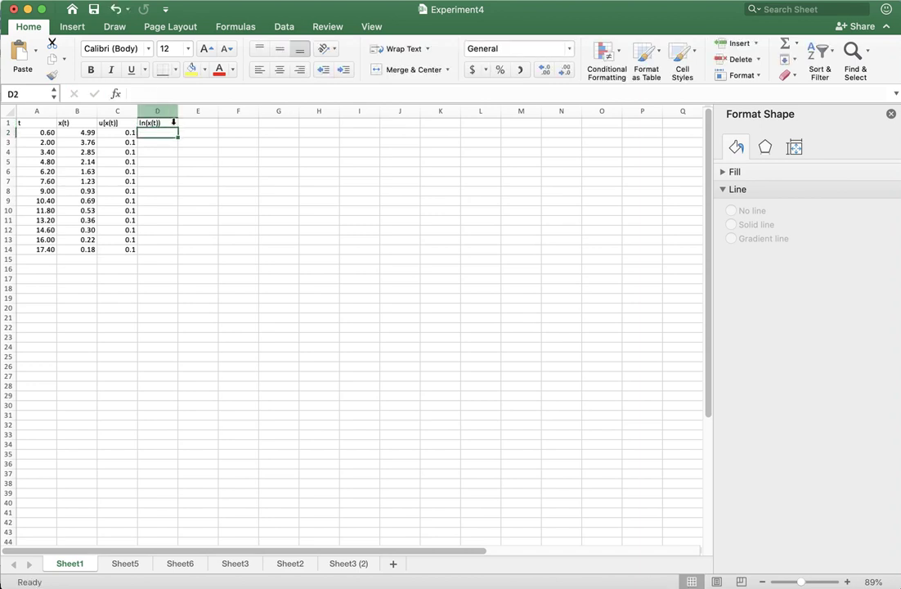
Calculate the natural log of x(t) with =LN(B2) in D2 and fill the formula down to D14
type("=")
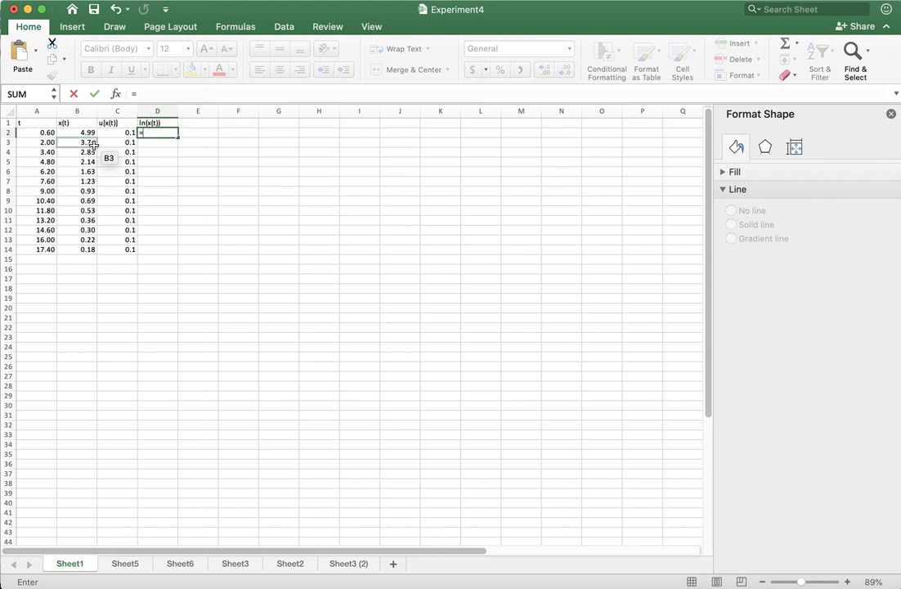
type("ln(")
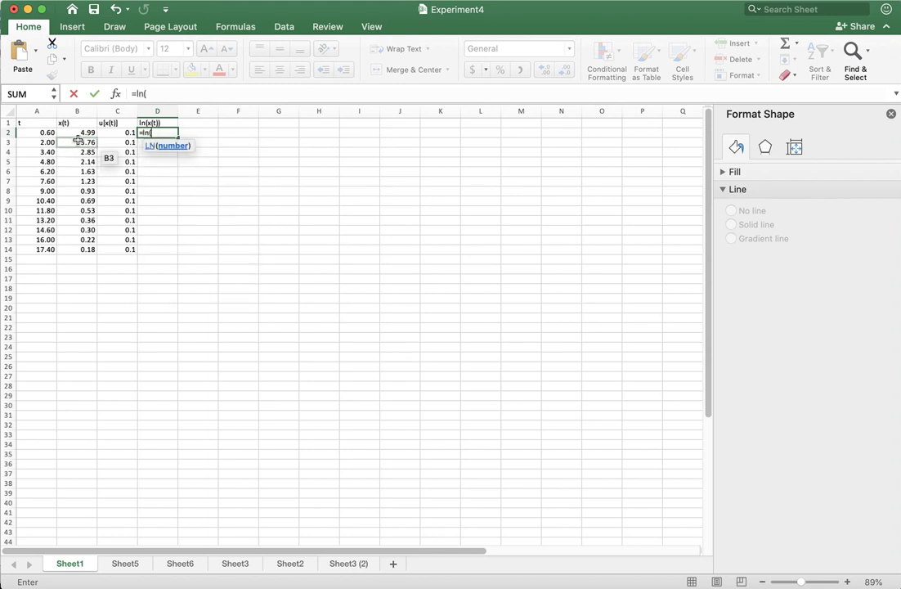
left_click(79, 133)
key("Return")
left_click(174, 132)
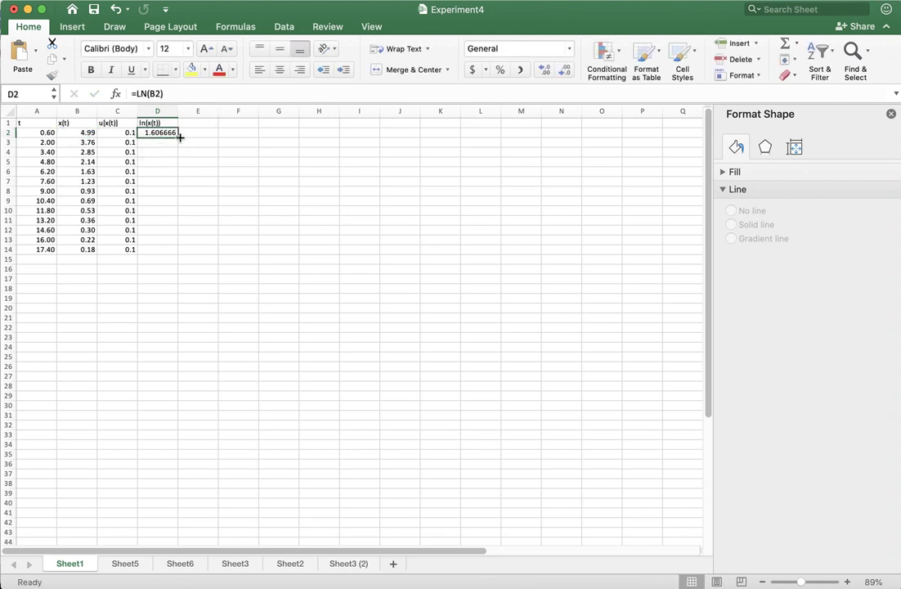
left_click_drag(177, 137, 173, 253)
left_click(223, 172)
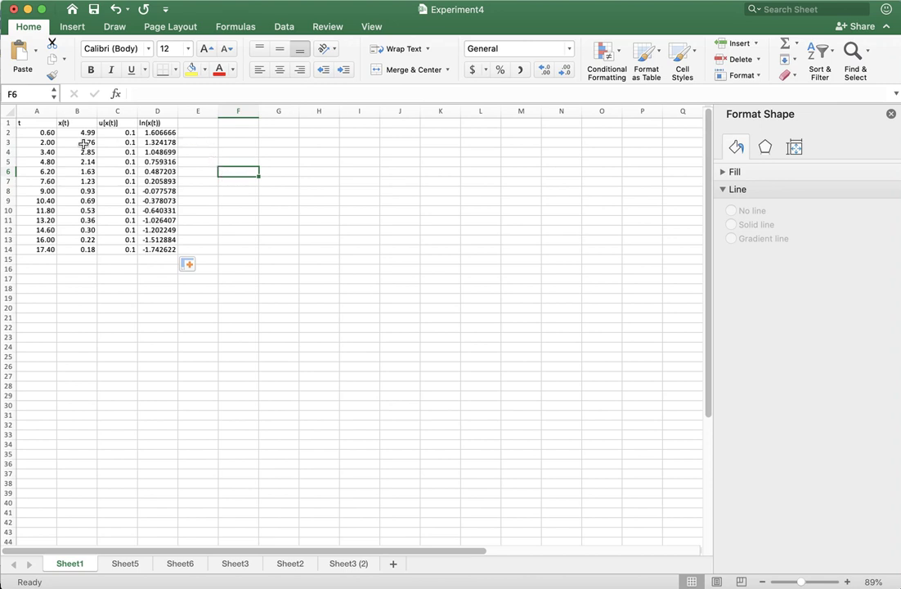
Insert a markers-only scatter chart of ln(x(t)) in D2:D14 against t in A2:A14, and enlarge it
left_click_drag(43, 133, 43, 250)
left_click(167, 131, "super")
left_click_drag(167, 131, 168, 251)
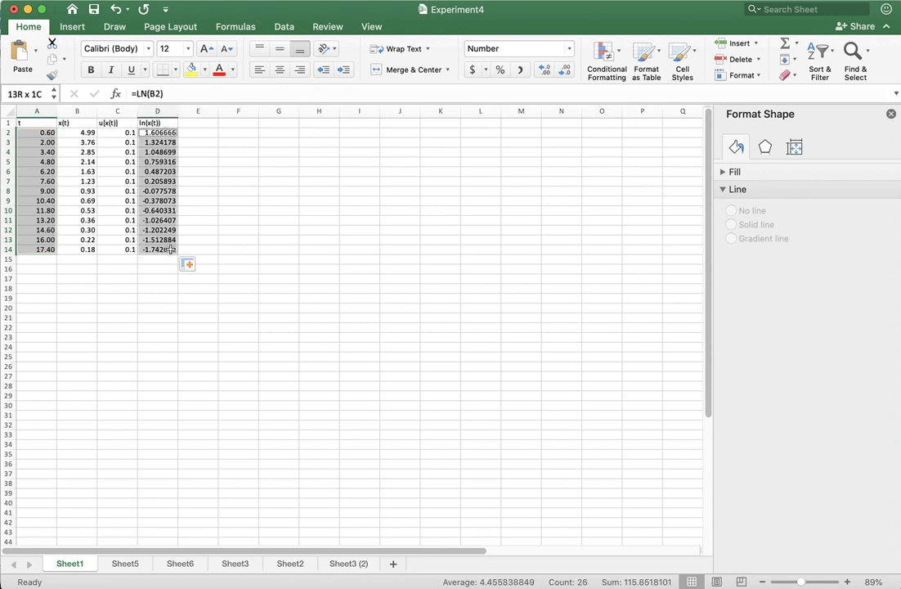
left_click(71, 27)
left_click(481, 75)
left_click(506, 139)
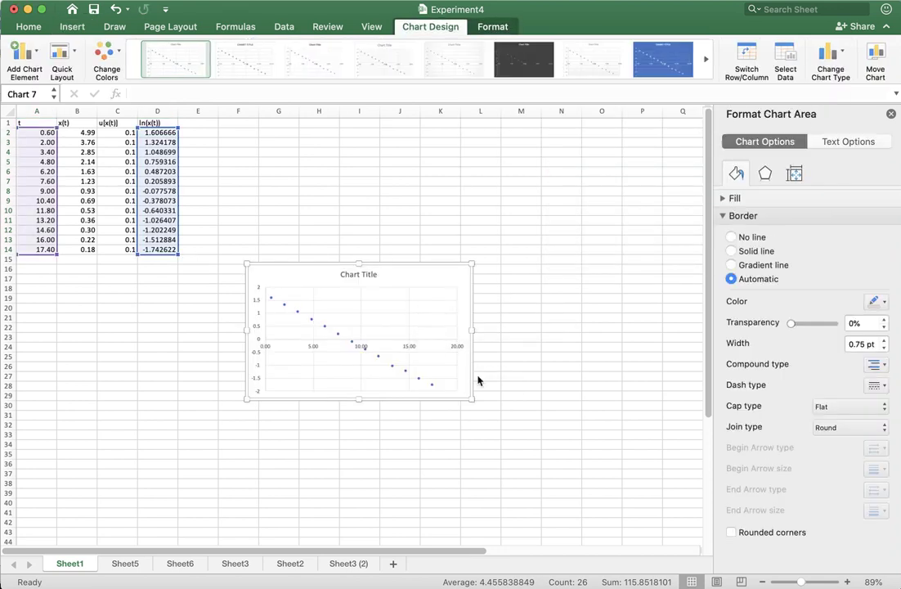
left_click_drag(472, 399, 603, 495)
Change the scatter chart's title to "LInearized Data"
left_click(417, 274)
triple_click(415, 274)
type("Linearized Data")
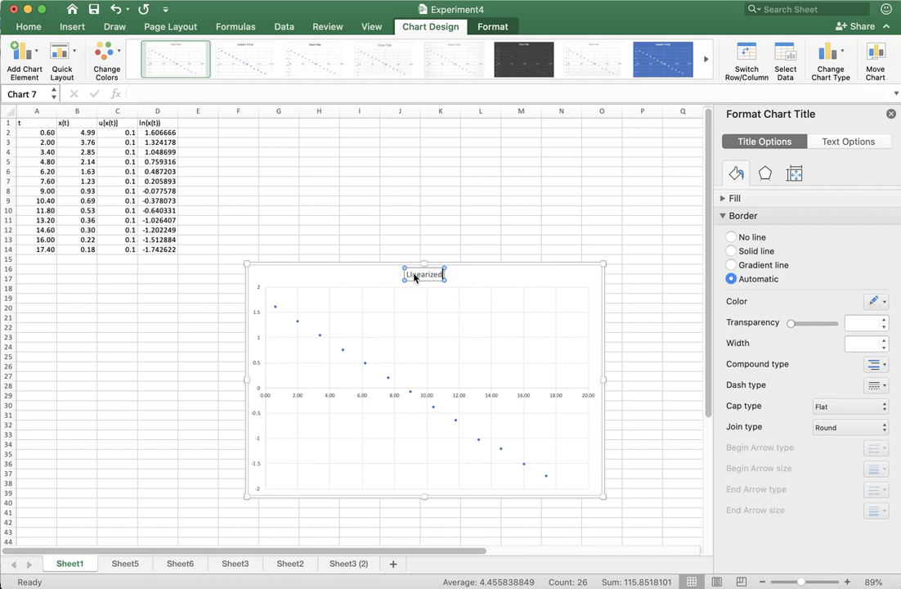
left_click(373, 199)
key("Escape")
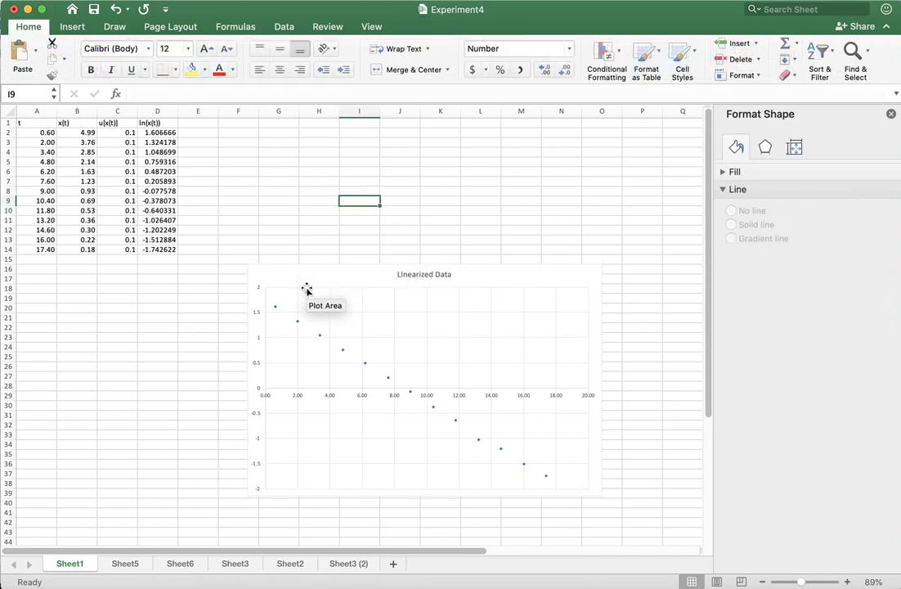
Enter the column header u[ln(x(t))] in cell E1, reusing the ln(x(t)) text from D1
left_click(189, 127)
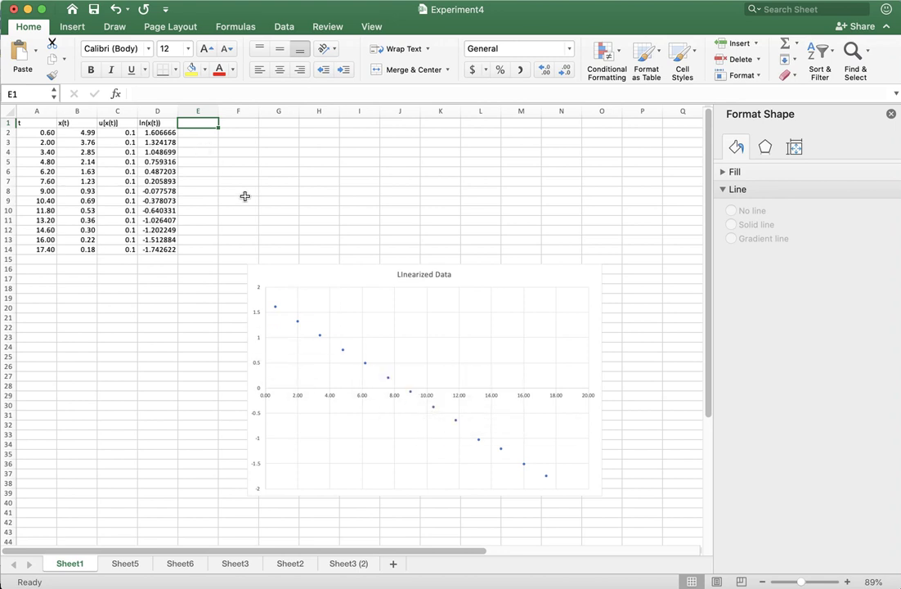
type("u(")
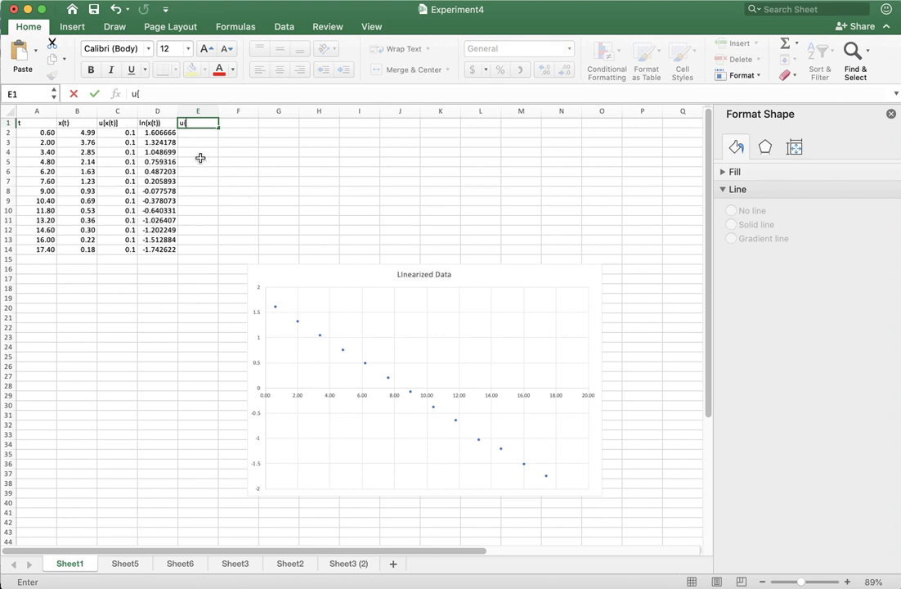
left_click(164, 123)
left_click_drag(161, 93, 130, 92)
key("cmd+c")
left_click(210, 125)
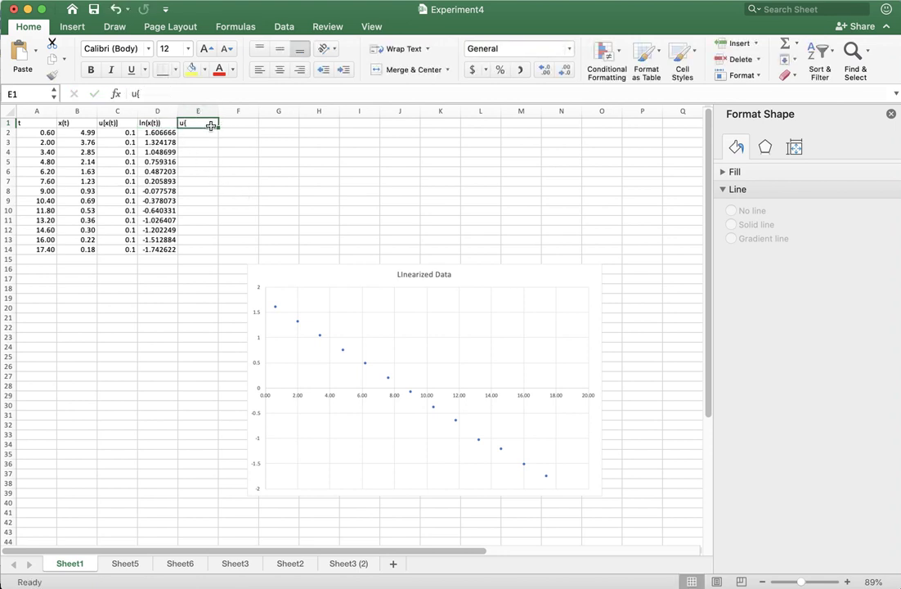
left_click(158, 94)
key("cmd+v")
type(")")
key("Return")
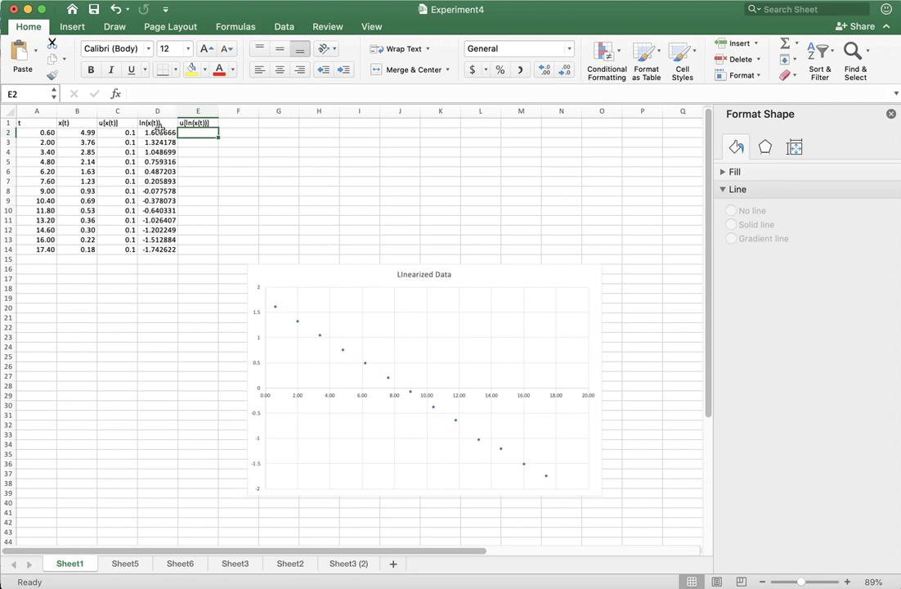
Calculate the uncertainty of ln(x(t)) with =1/B2*C2 in E2 and fill the formula down to E14
key("Left")
left_click(204, 133)
type("=")
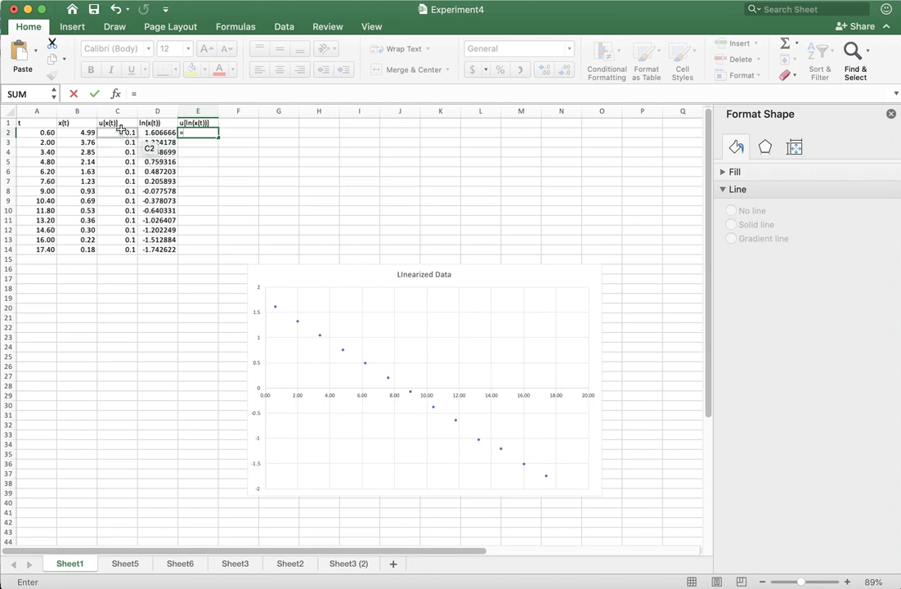
type("1/")
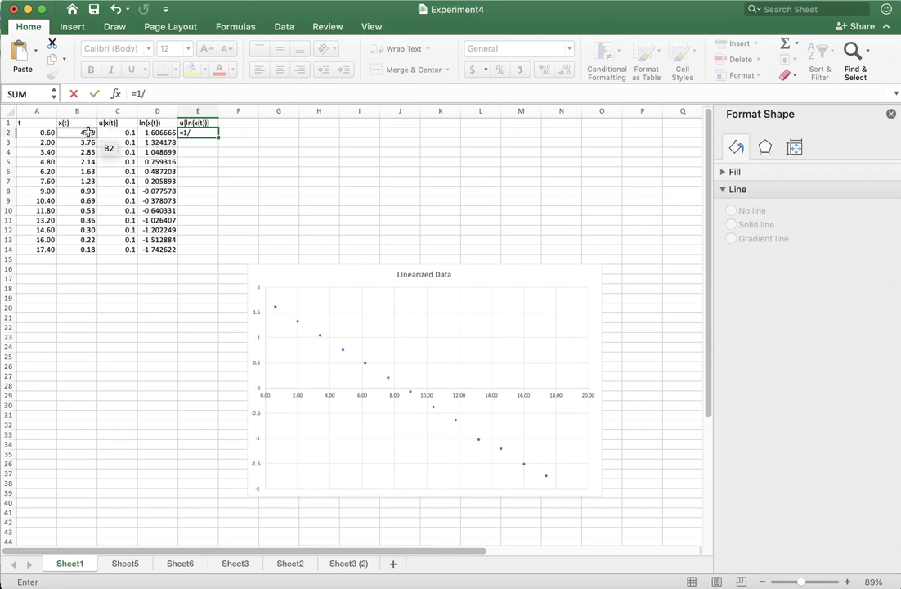
left_click(86, 134)
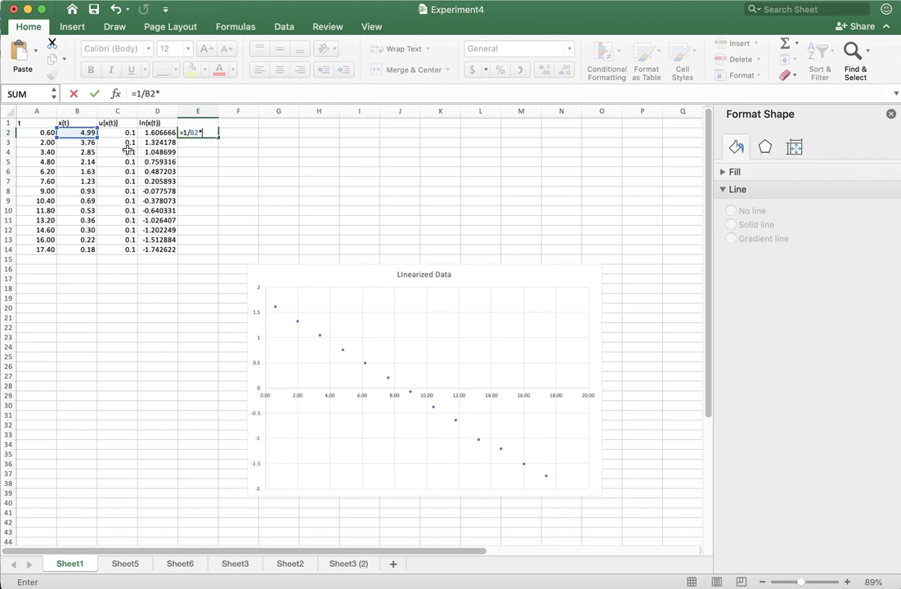
type("*")
left_click(131, 133)
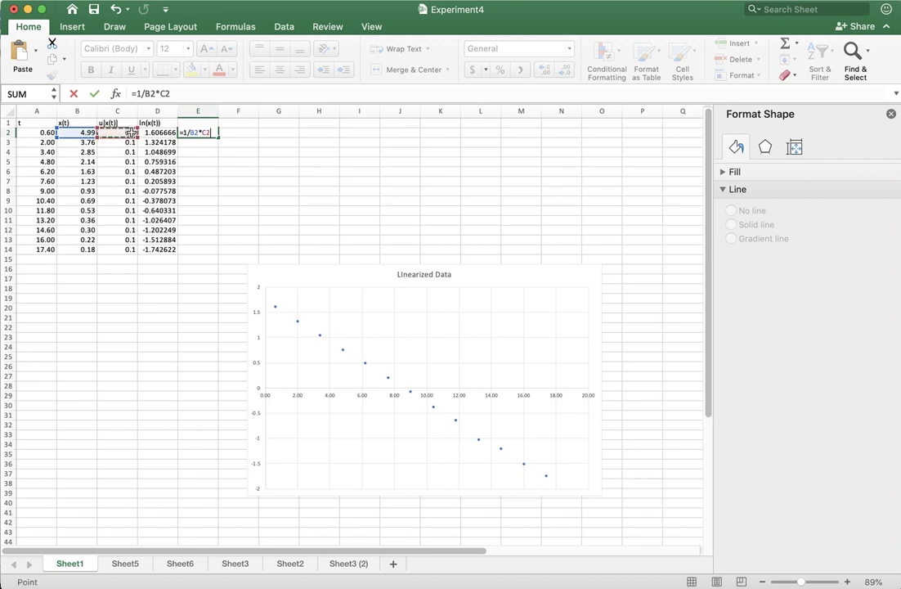
key("Return")
left_click(196, 133)
left_click_drag(219, 137, 211, 252)
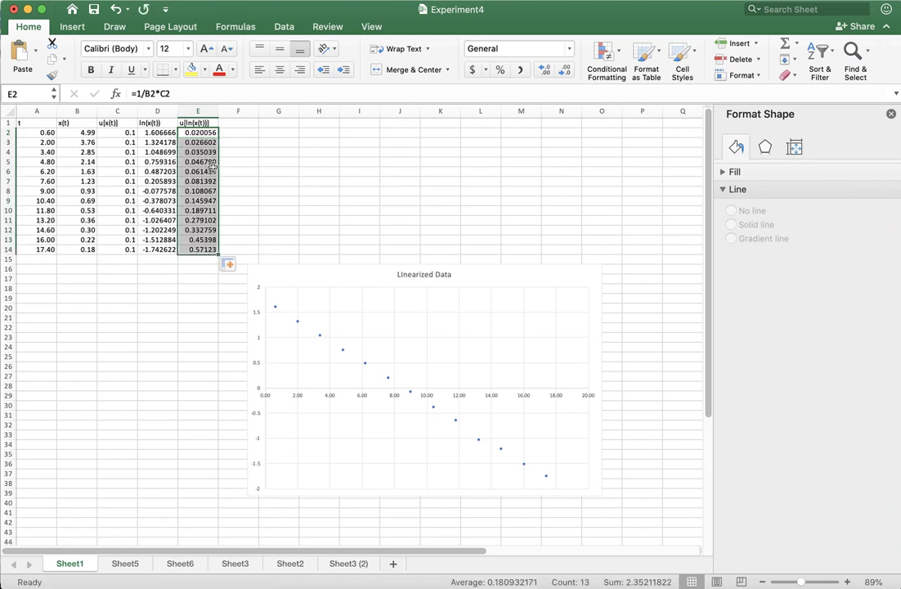
Compare the u[x(t)] values in column C with the u[ln(x(t))] values in column E
left_click(198, 230)
left_click_drag(123, 132, 122, 239)
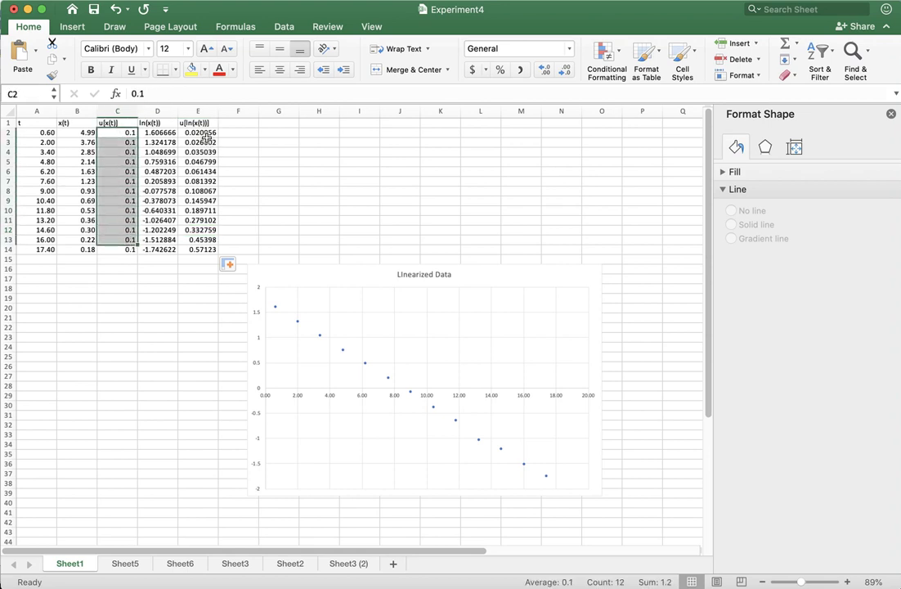
left_click_drag(204, 133, 213, 243)
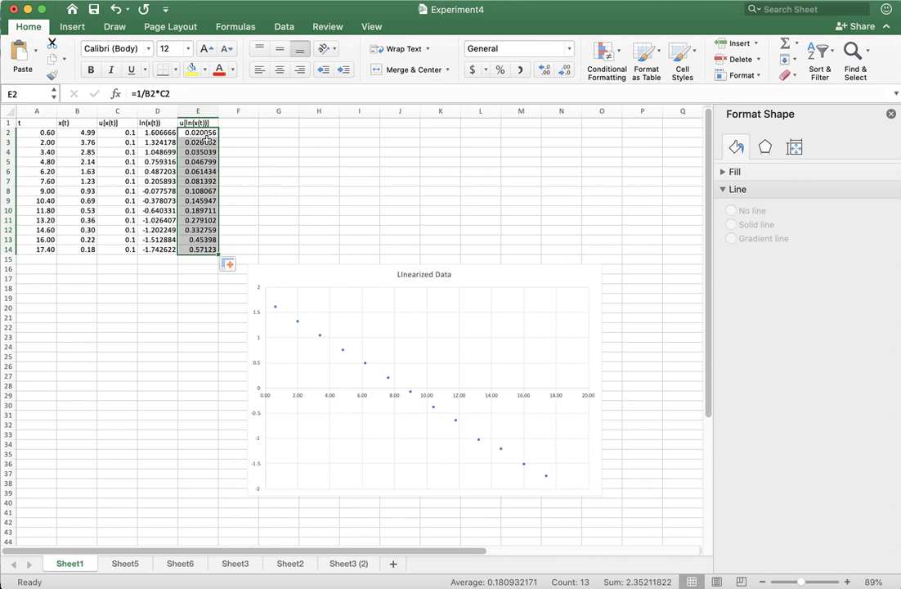
left_click(274, 223)
left_click(199, 135)
left_click_drag(199, 135, 196, 250)
Move the Linearized Data chart closer to the data columns and add error bars to its data series
left_click_drag(349, 280, 274, 278)
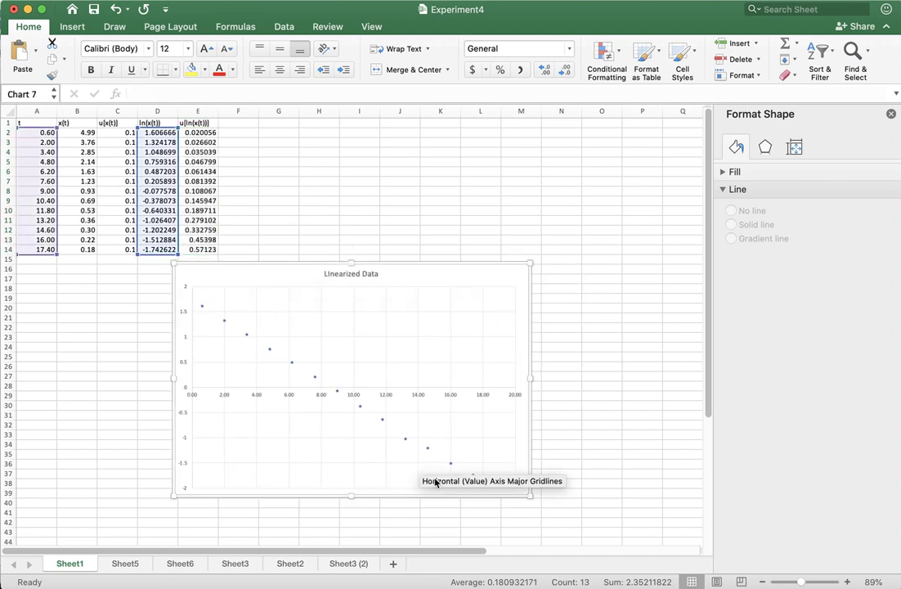
left_click(381, 424)
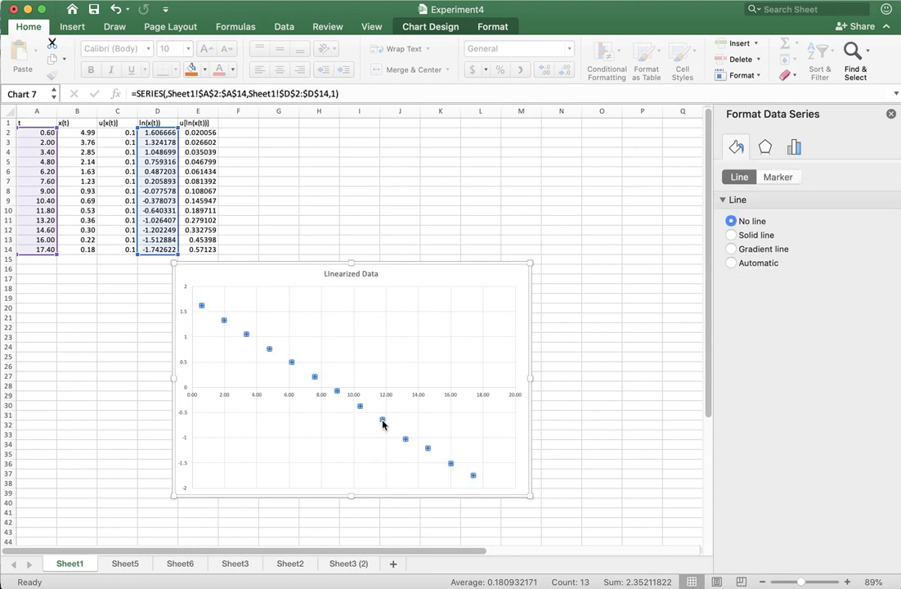
left_click(432, 28)
left_click(34, 55)
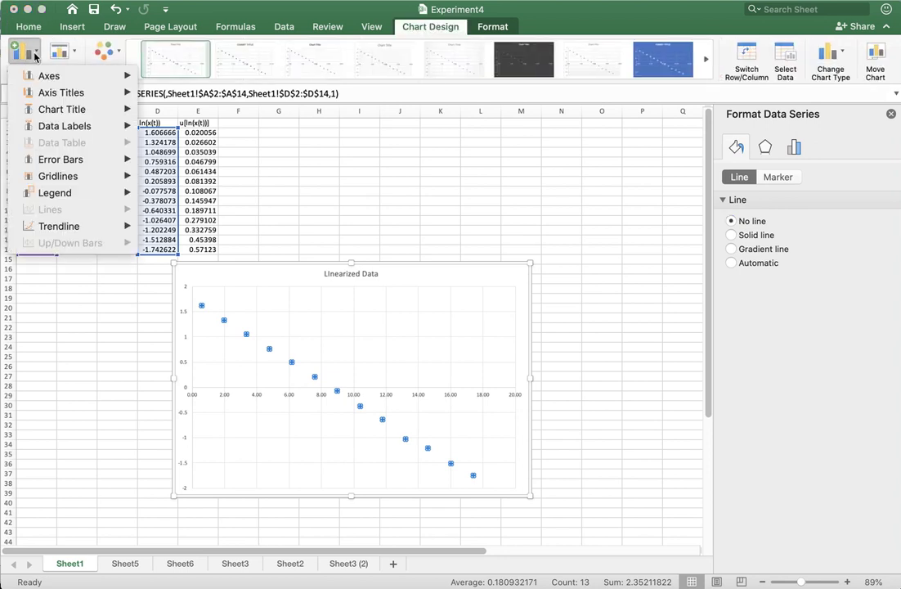
mouse_move(85, 156)
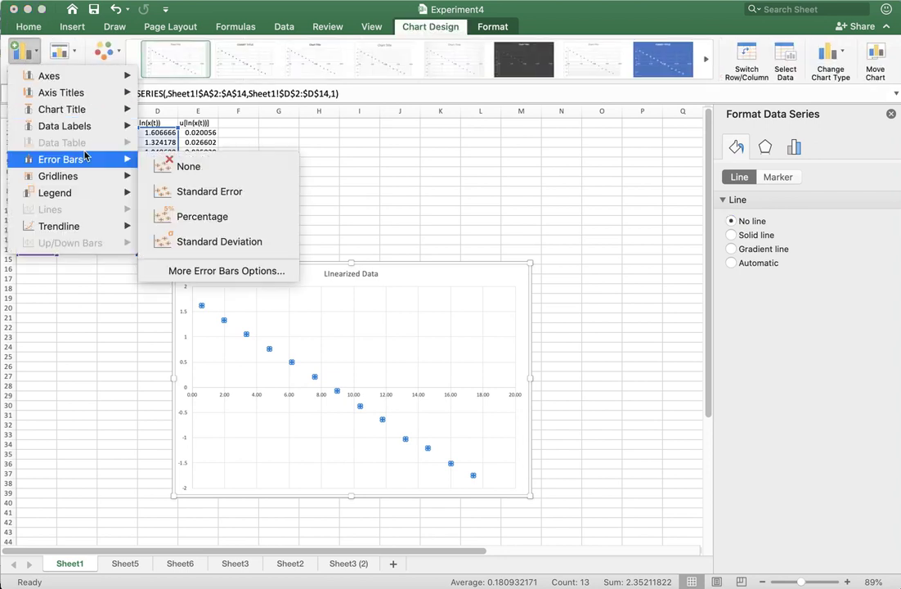
left_click(270, 270)
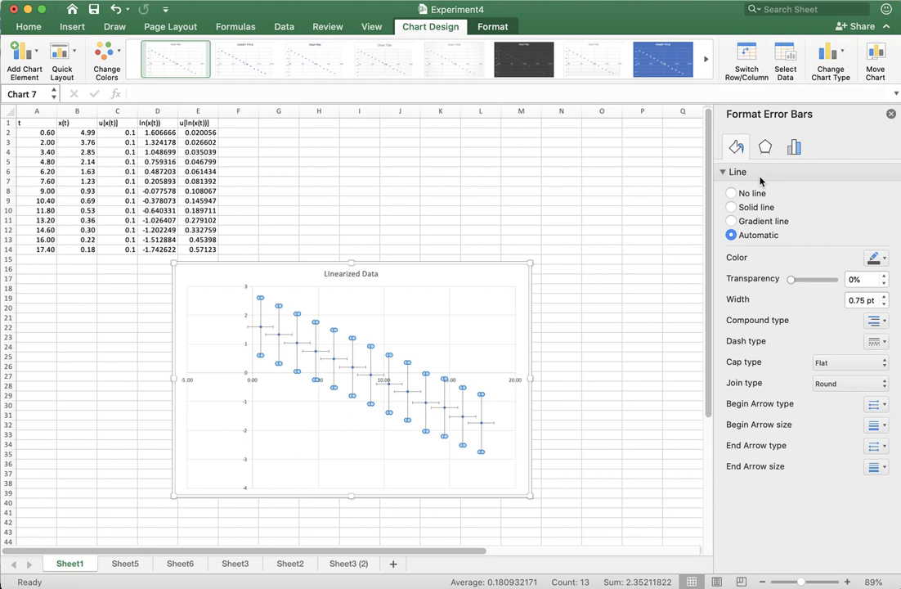
Set custom vertical error bars using the u[ln(x(t))] range E2:E14 for both the positive and negative error values
left_click(797, 149)
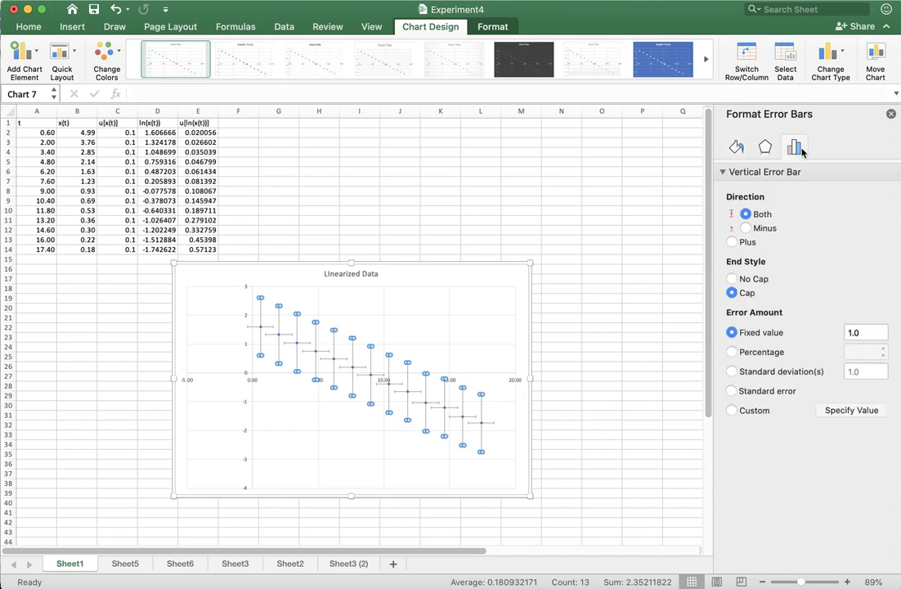
left_click(731, 411)
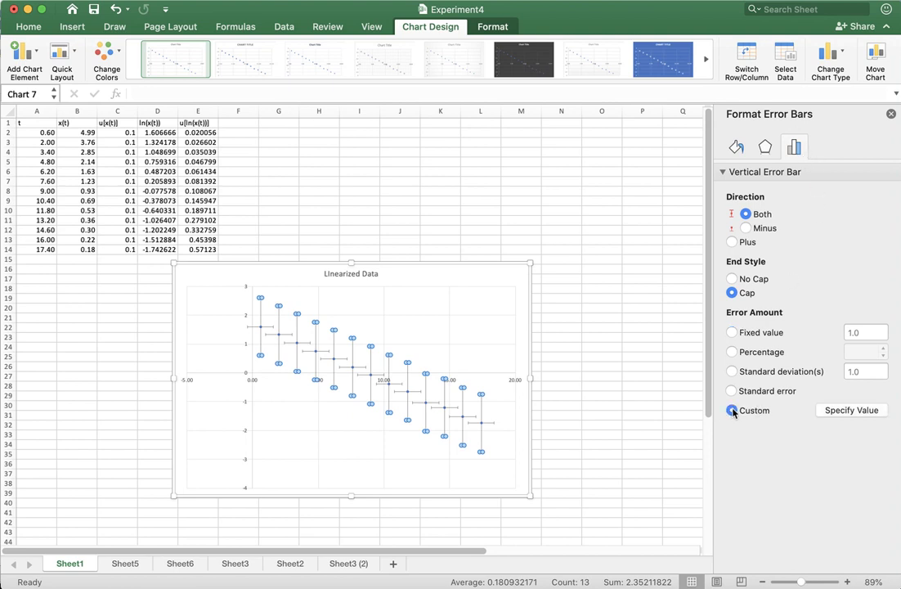
left_click(853, 411)
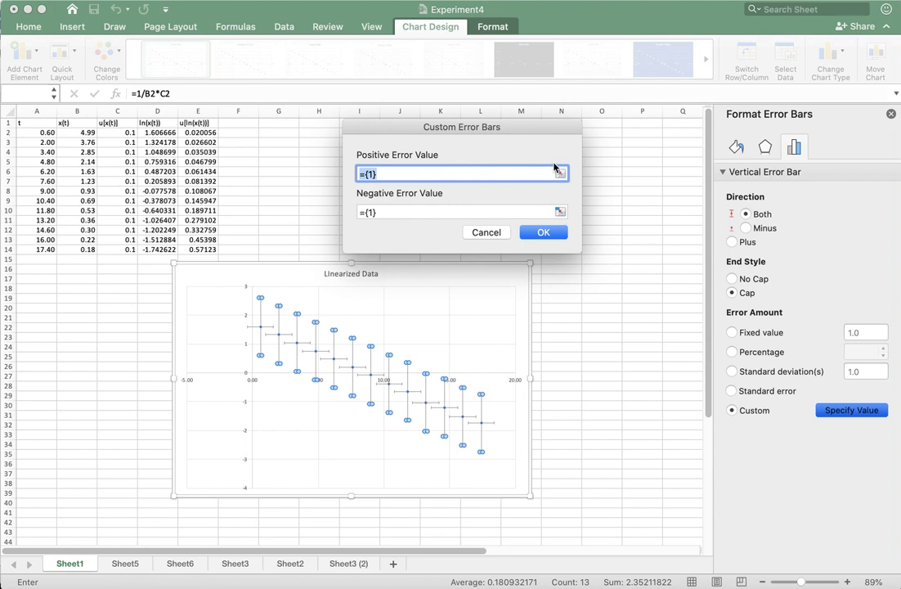
left_click(561, 173)
left_click_drag(201, 132, 204, 249)
left_click(574, 127)
left_click(560, 211)
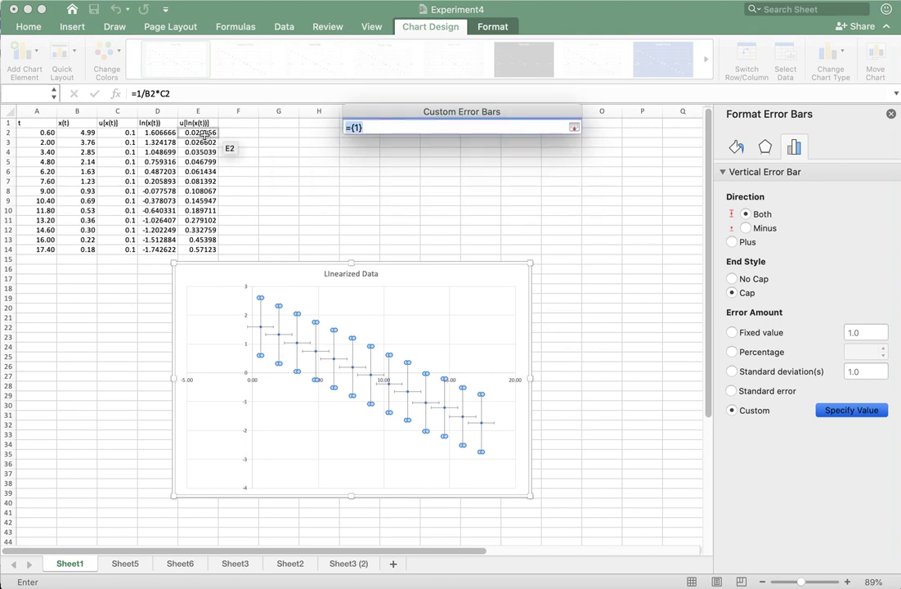
left_click_drag(200, 133, 202, 246)
left_click(574, 127)
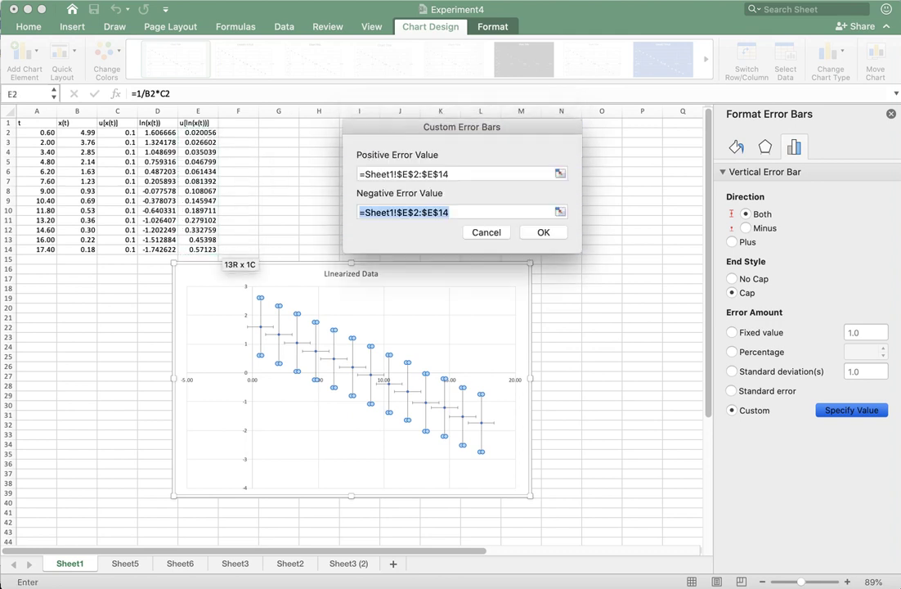
left_click(541, 233)
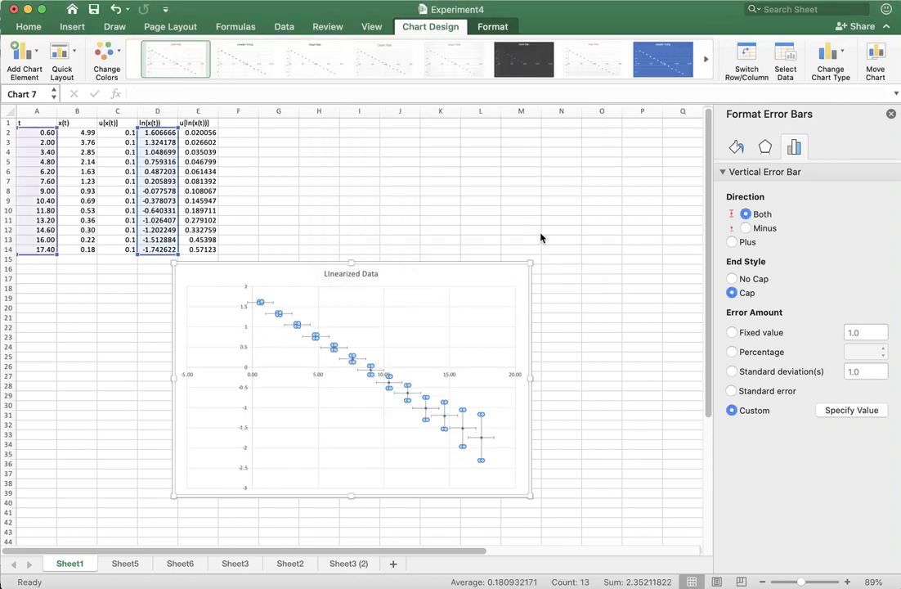
Delete the horizontal error bars from the chart, then enlarge the chart slightly and place it clear below the data
left_click(490, 442)
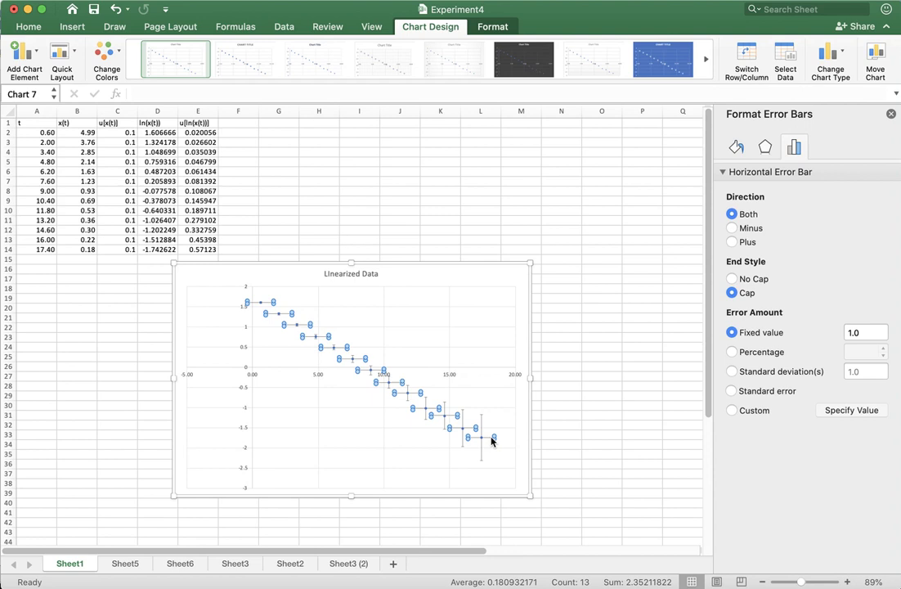
key("Delete")
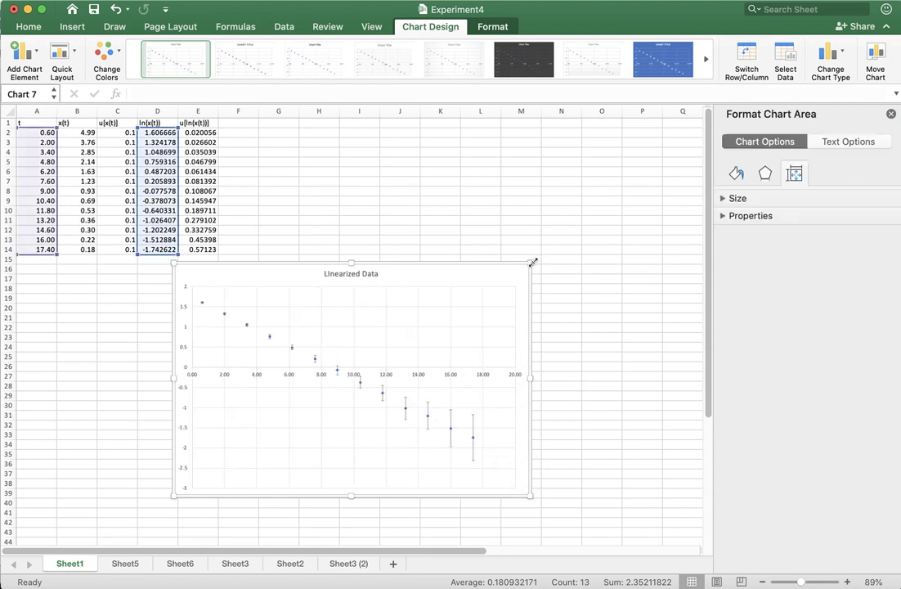
left_click_drag(532, 261, 541, 246)
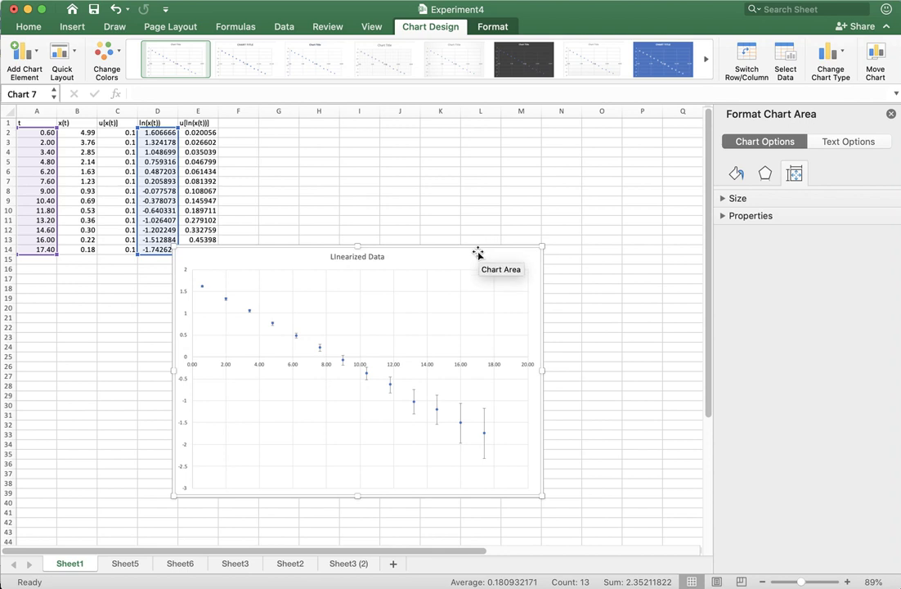
left_click_drag(478, 255, 462, 296)
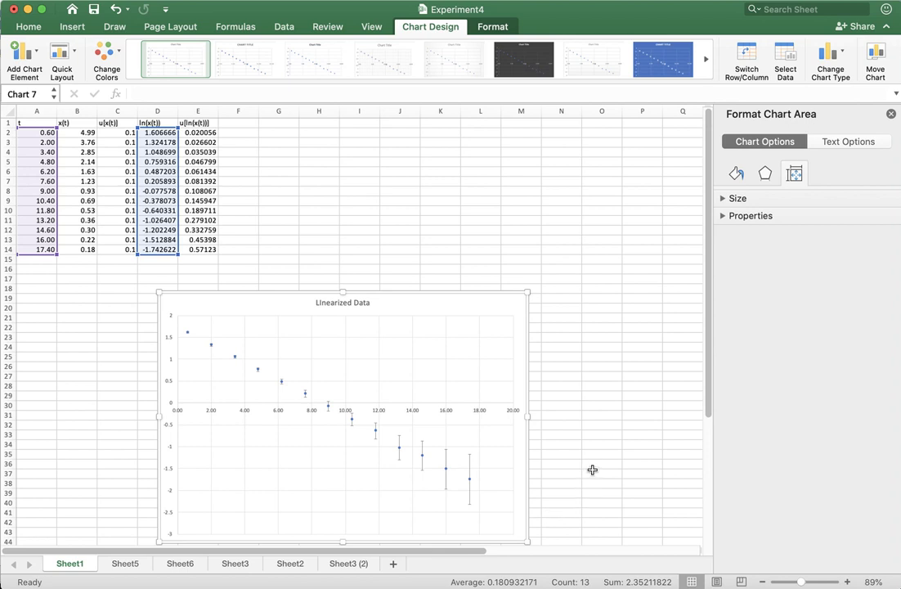
Add a linear trendline to the data series, display its equation on the chart, and place the equation below the line
left_click(470, 481)
right_click(470, 480)
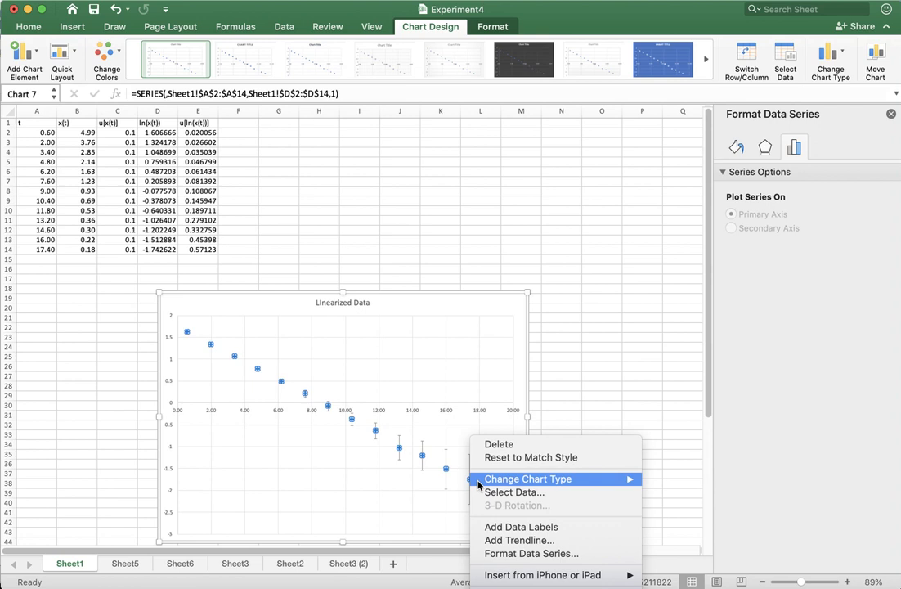
mouse_move(481, 482)
left_click(514, 540)
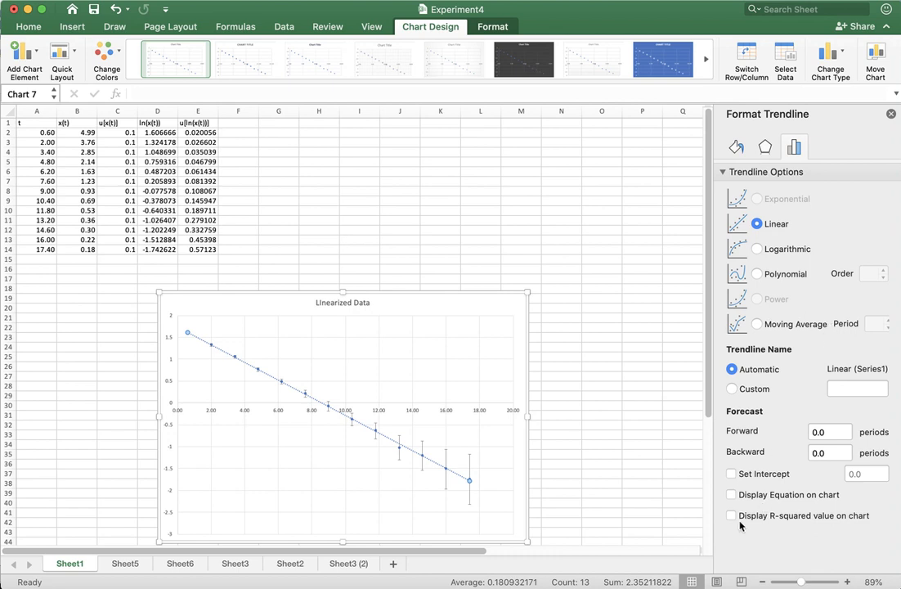
left_click(731, 495)
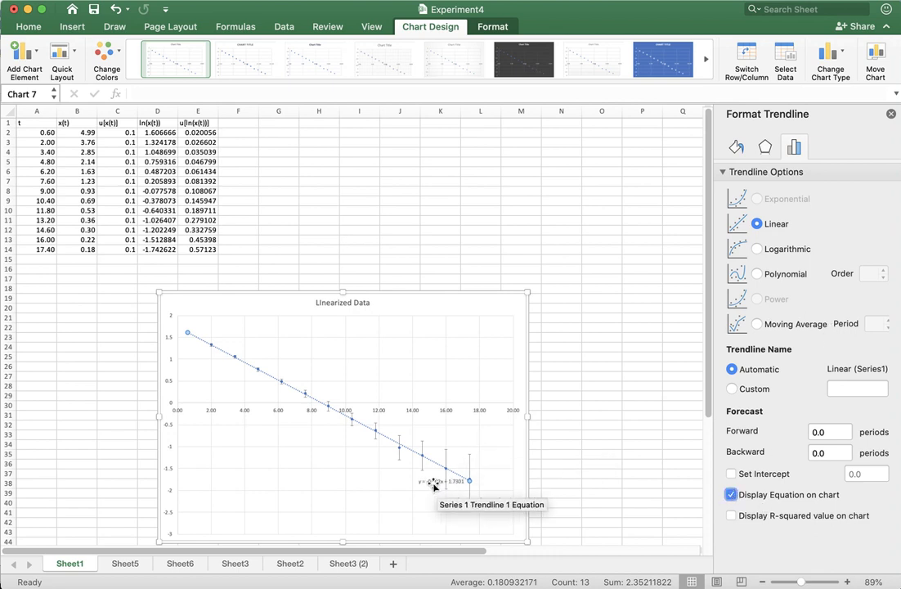
left_click_drag(430, 481, 306, 446)
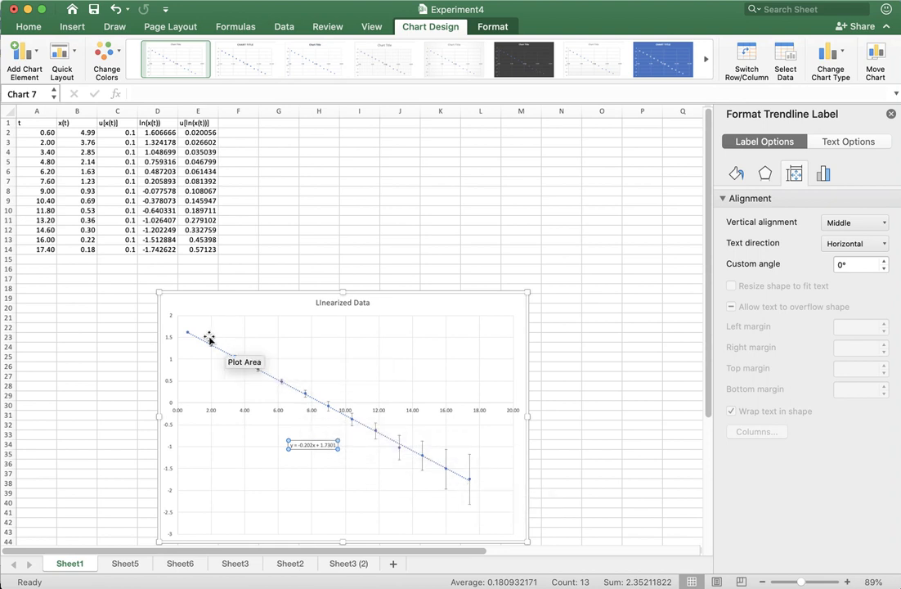
left_click(458, 479)
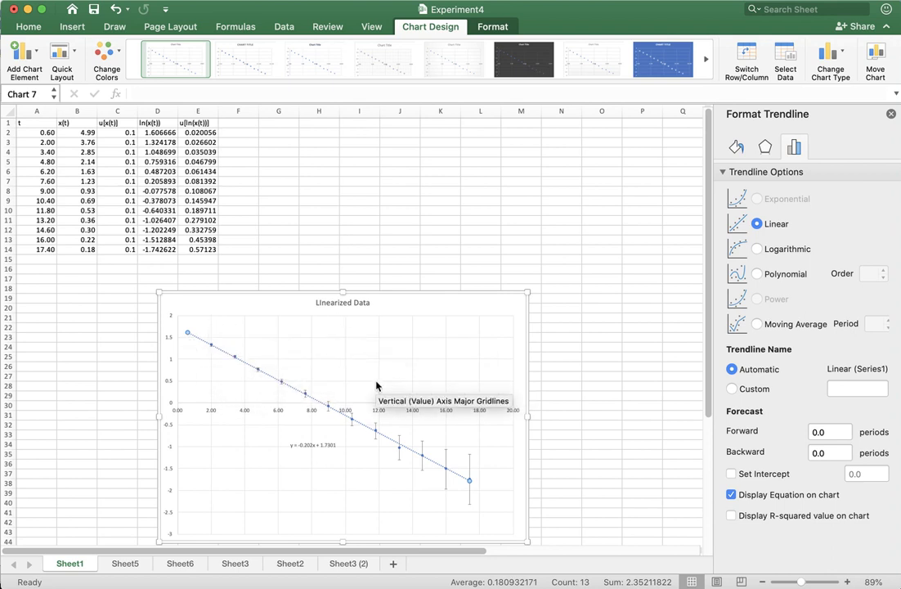
left_click(318, 445)
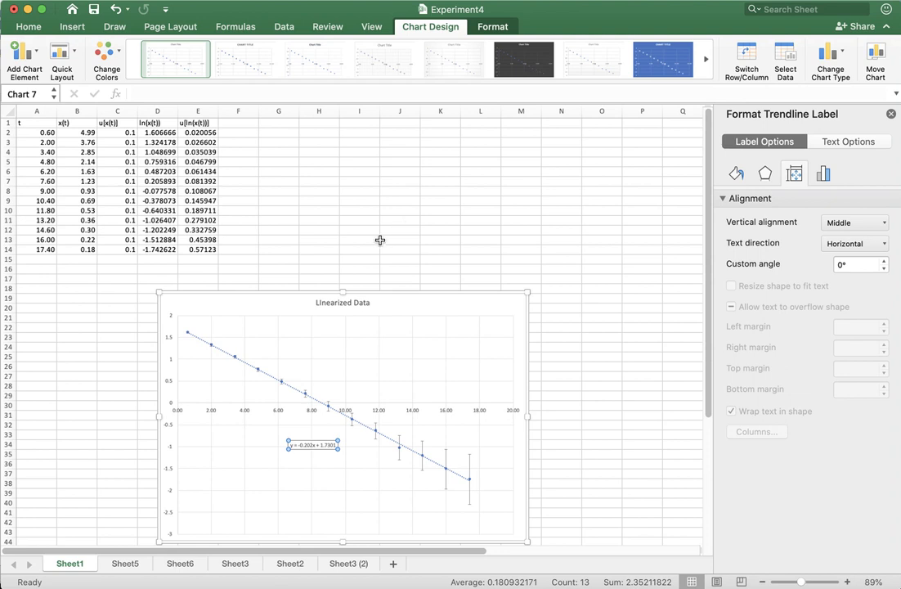
Label the trendline's fit parameters with m in cell G2 and b in cell G3
left_click(275, 133)
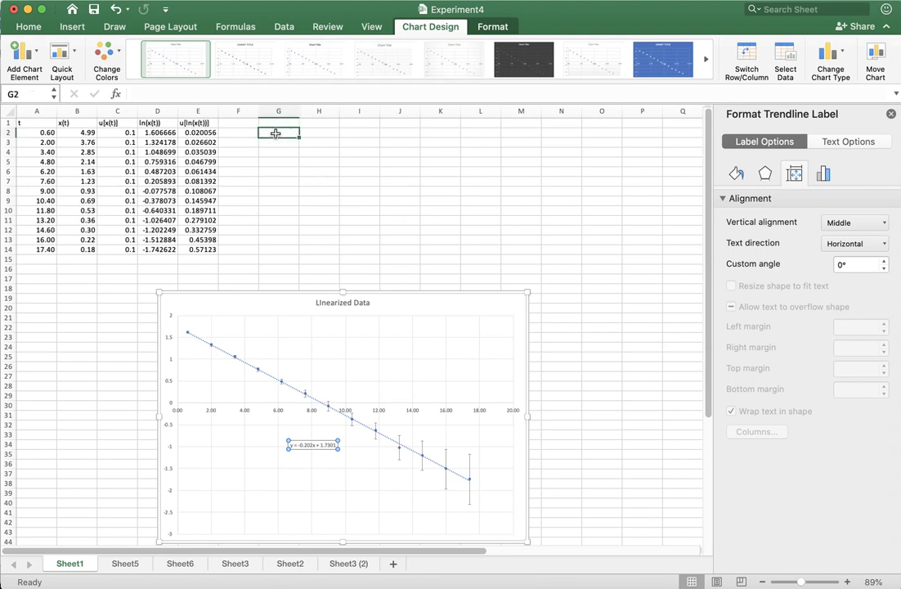
type("m")
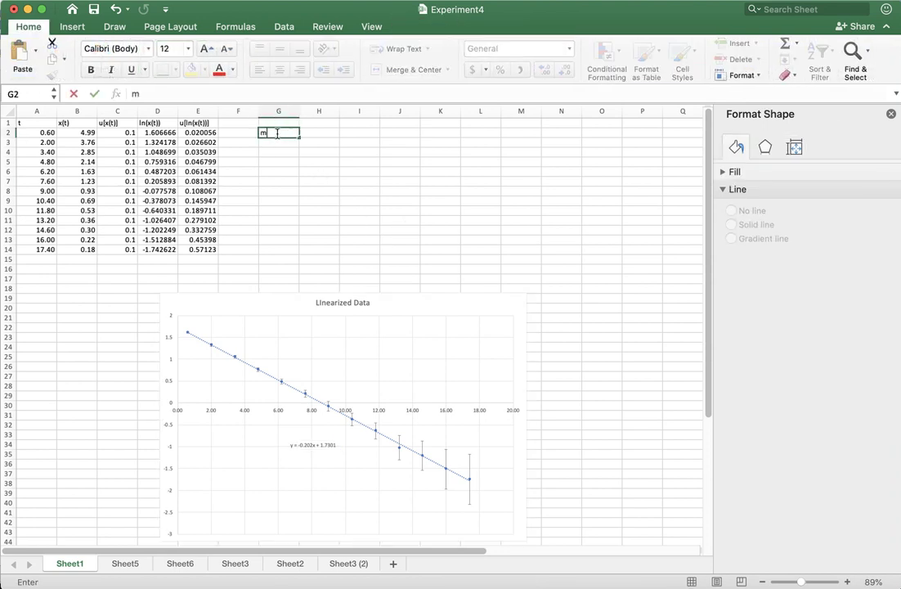
key("Return")
type("b")
Enter the trendline's slope -0.202 in H2 and its intercept 1.7301 in H3
left_click(319, 135)
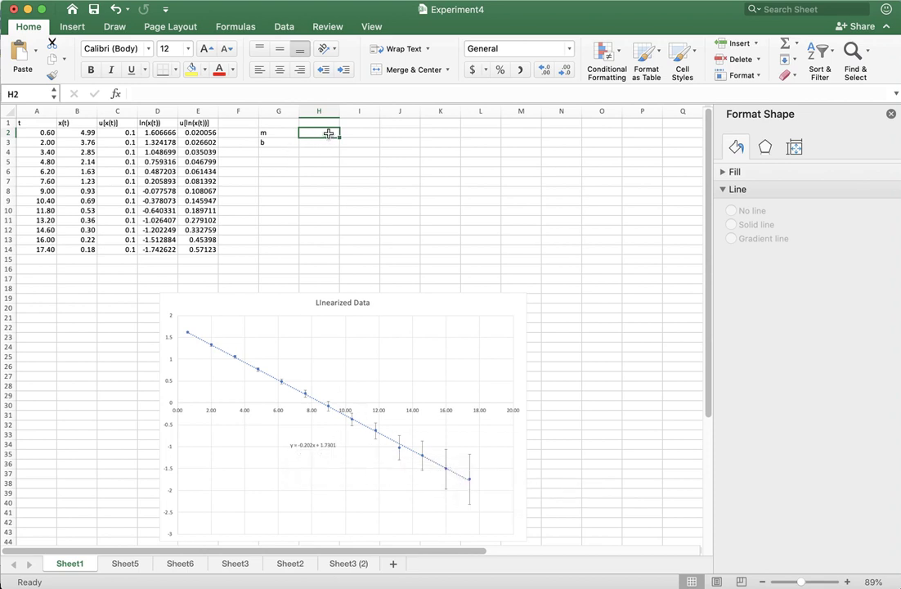
type("-0")
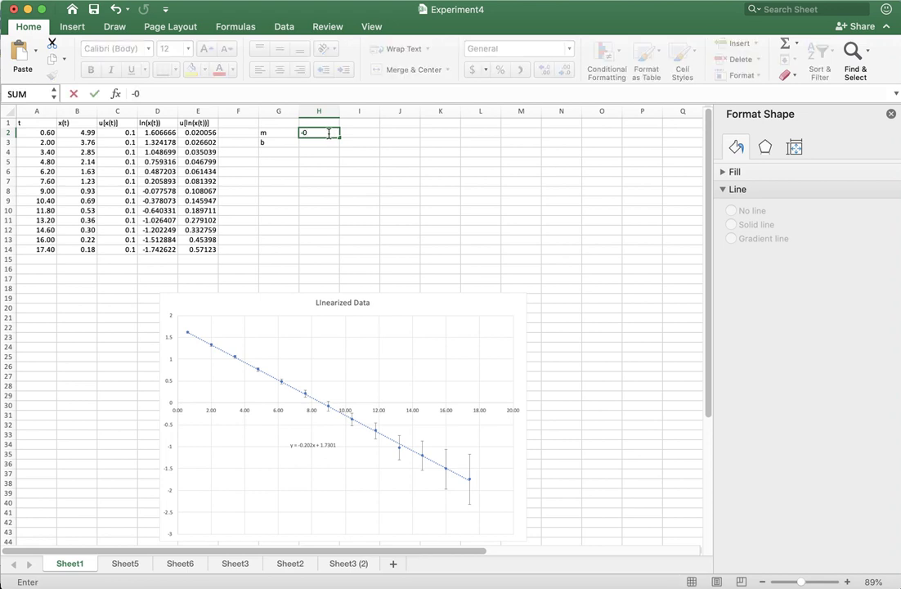
type(".202")
key("Return")
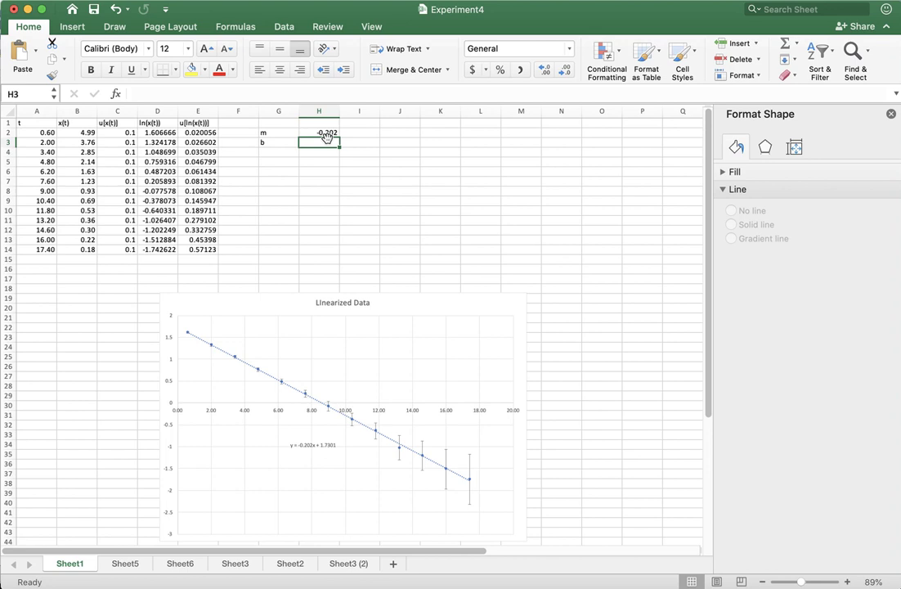
type("1.7301")
key("Return")
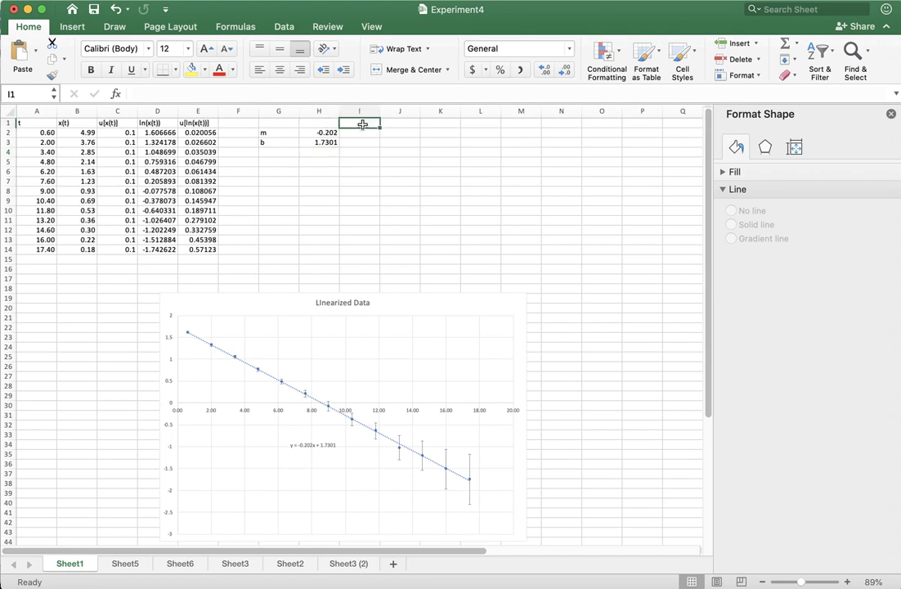
Enter the header model in I1 and calculate the first fitted value in I2 with =H2*A2+H3
type("model")
left_click(366, 134)
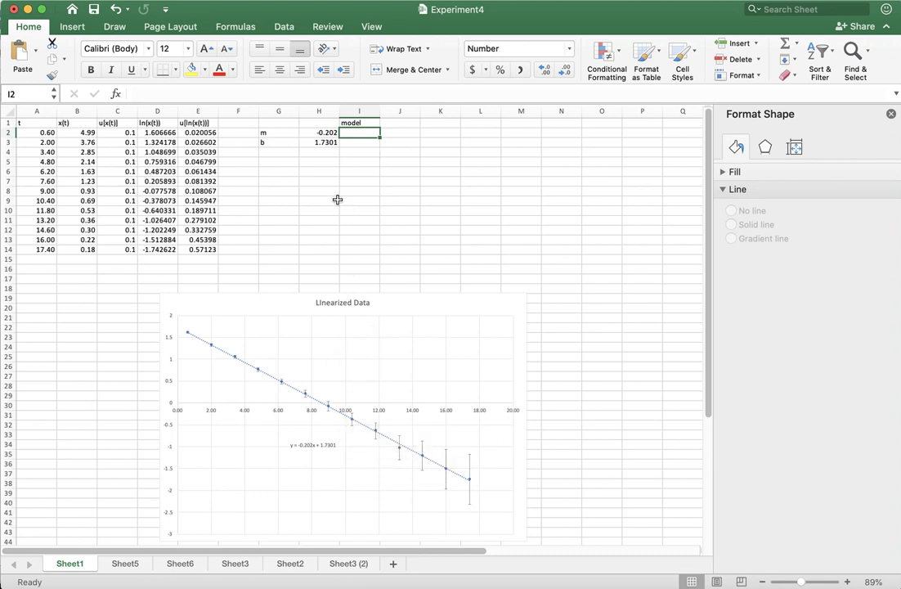
type("=")
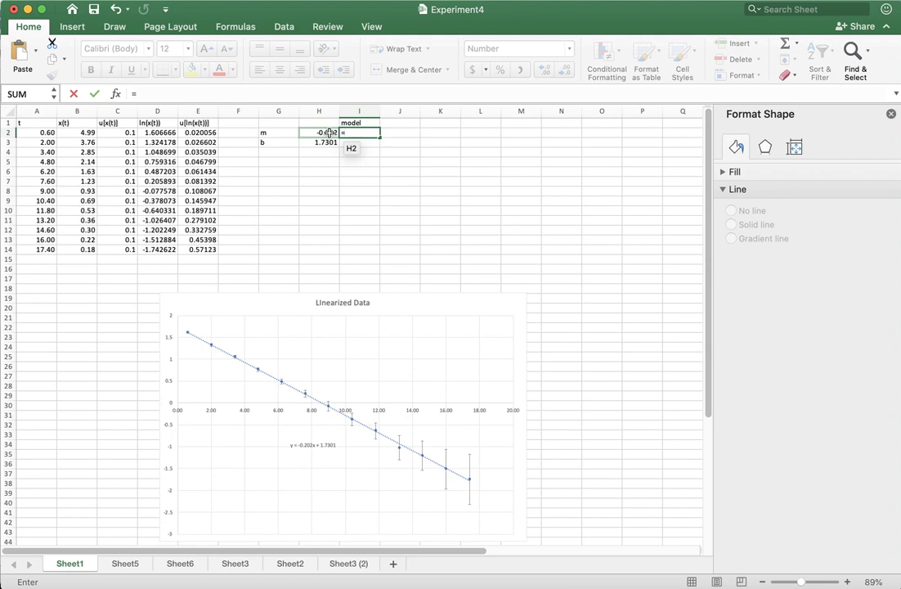
left_click(328, 132)
type("*")
left_click(39, 133)
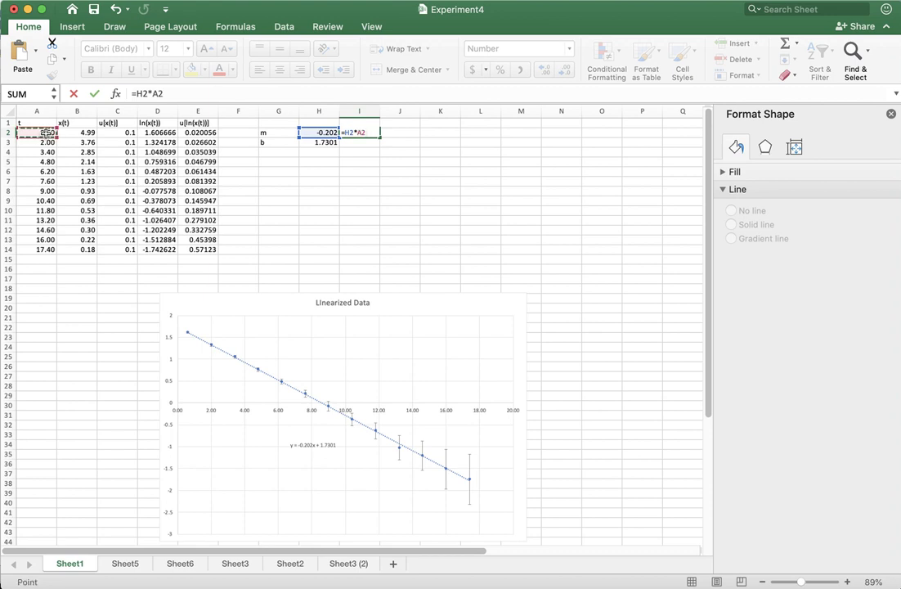
type("+")
left_click(324, 142)
key("Return")
Make the slope and intercept references in I2 absolute so that the formula reads =$H$2*A2+$H$3
left_click(366, 135)
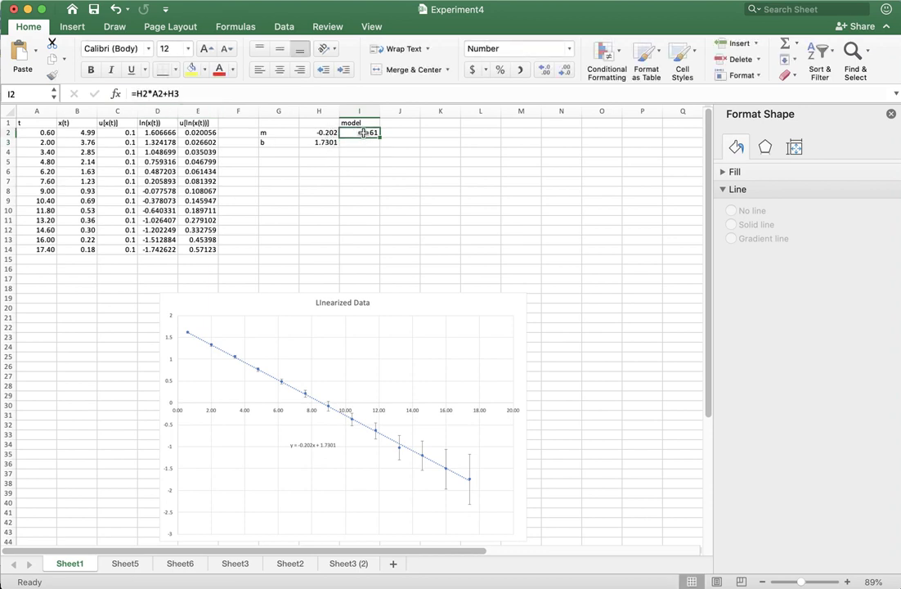
left_click(140, 93)
type("$")
key("Left")
key("Left")
type("$")
key("Right")
key("Right")
key("Right")
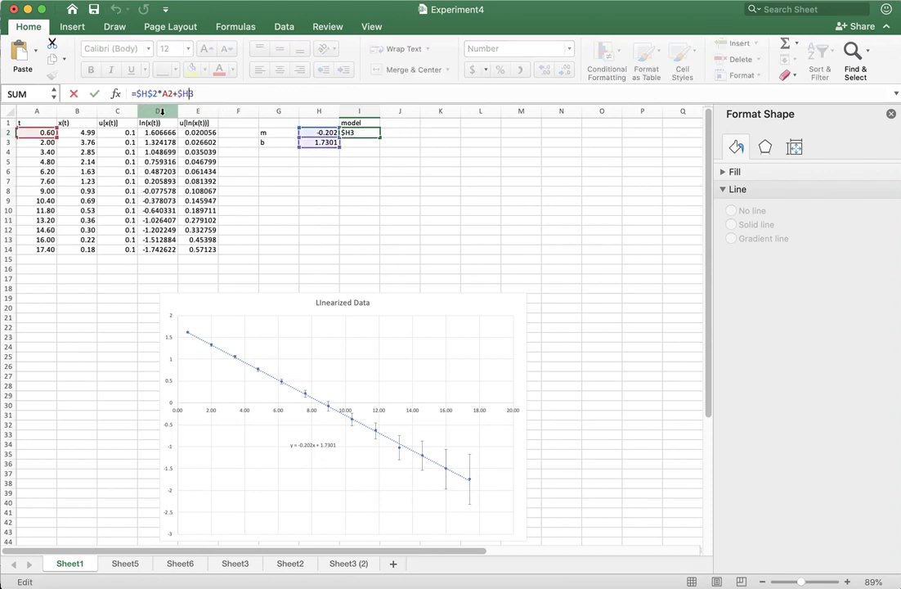
key("Return")
Fill the model formula from I2 down to I14
left_click(374, 134)
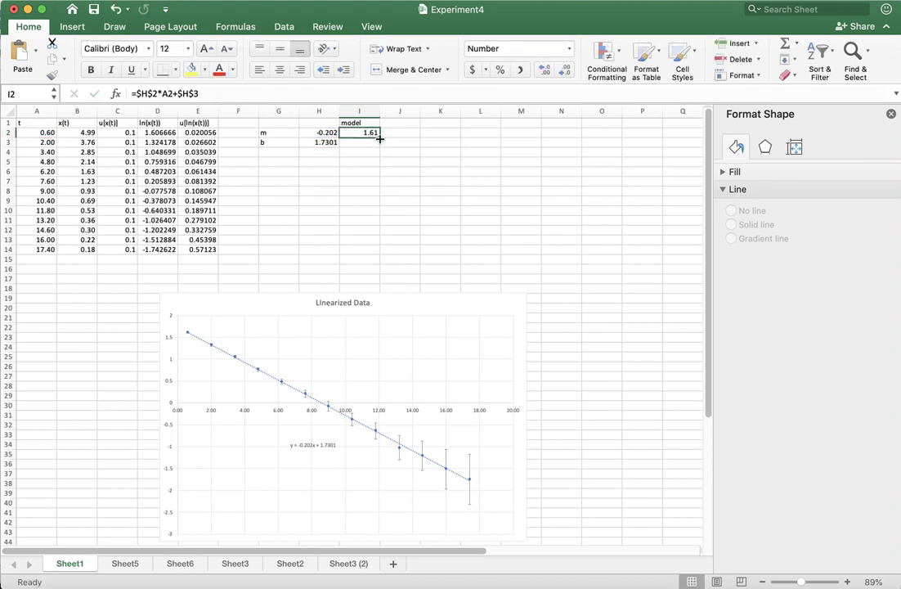
left_click_drag(379, 139, 379, 249)
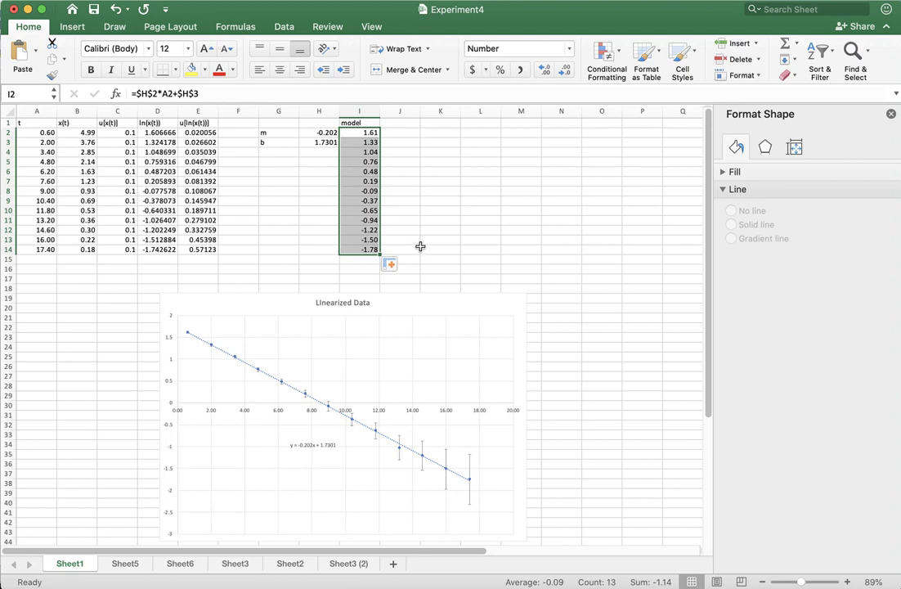
left_click(414, 212)
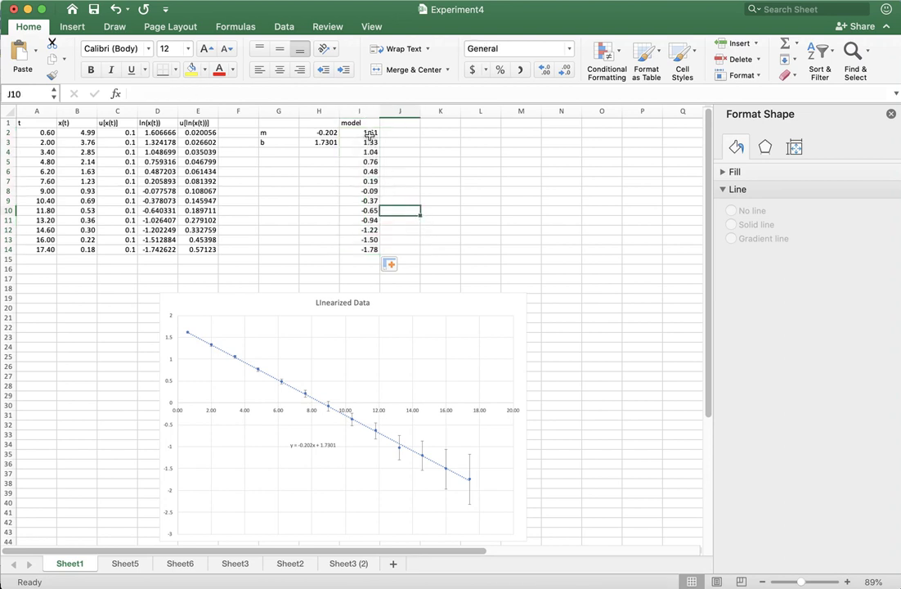
left_click_drag(370, 137, 364, 249)
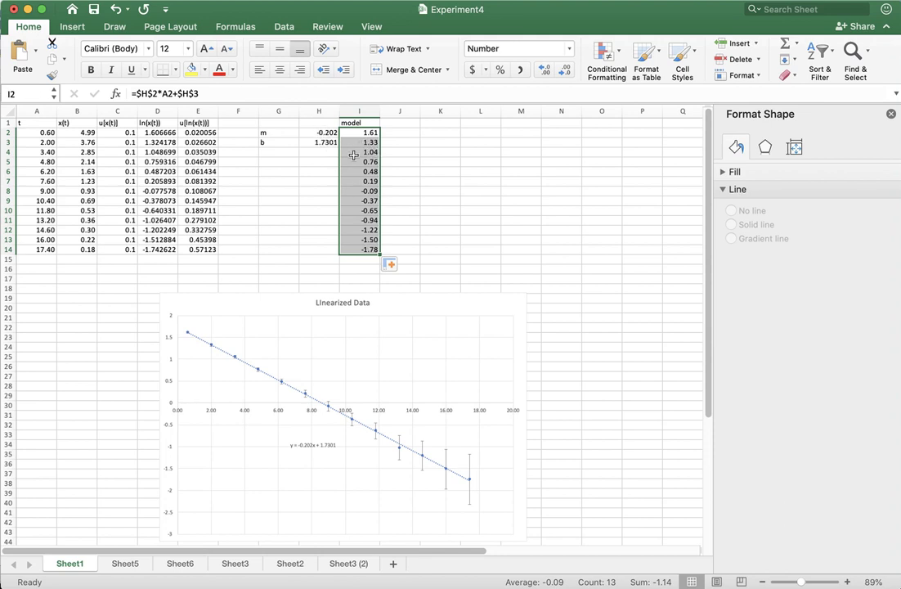
left_click(45, 181)
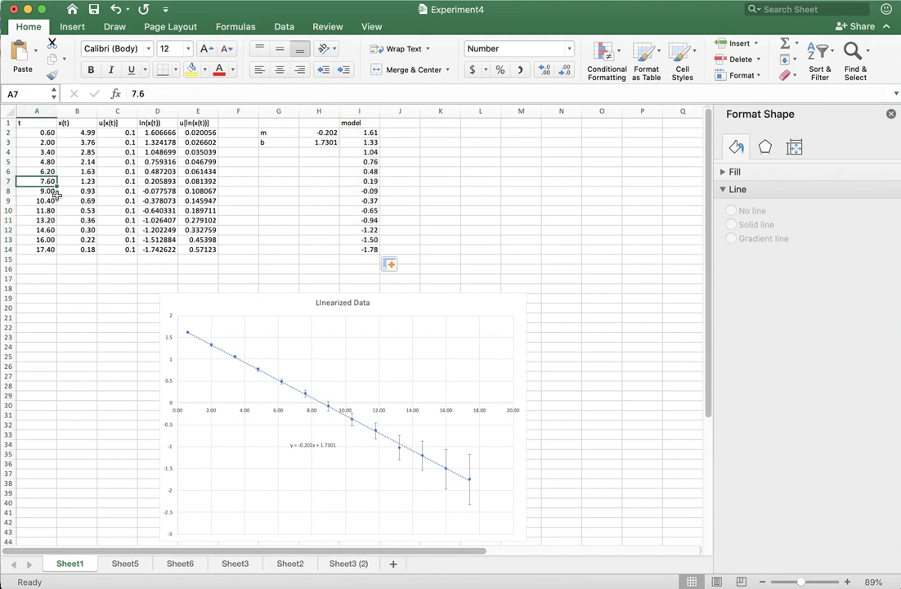
Add a second series named Model to the Linearized Data chart, with A2:A14 on Sheet1 as its X values
left_click(391, 368)
right_click(391, 367)
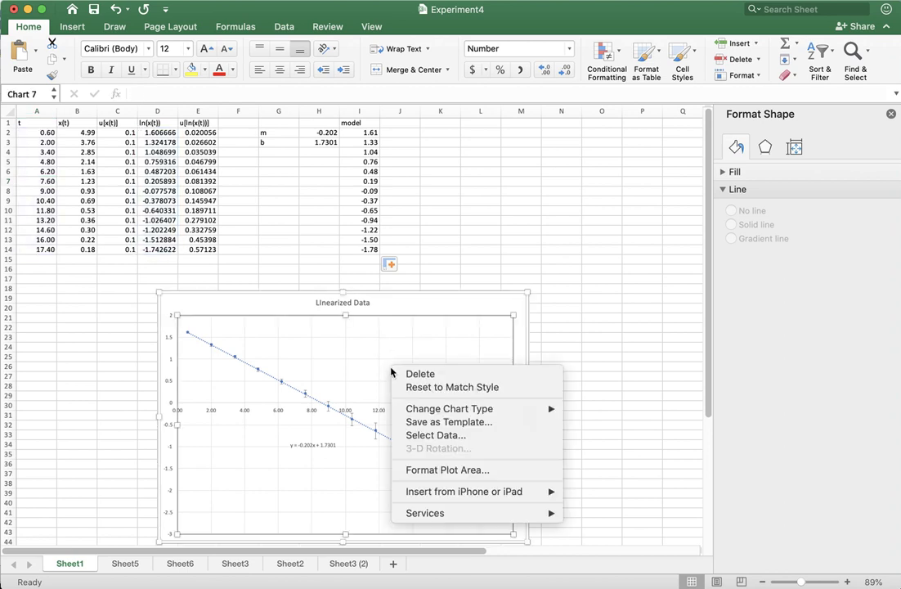
left_click(447, 436)
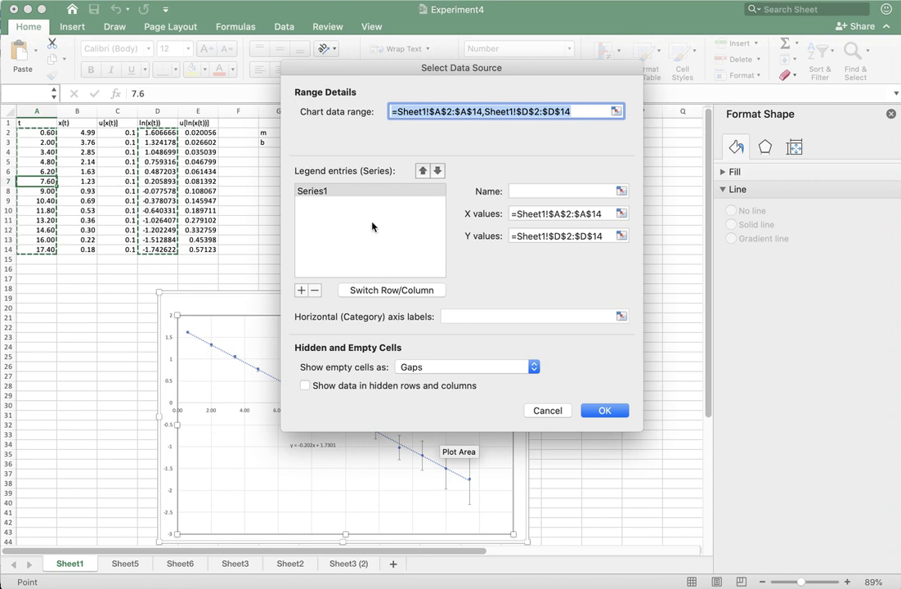
left_click(301, 289)
left_click(522, 189)
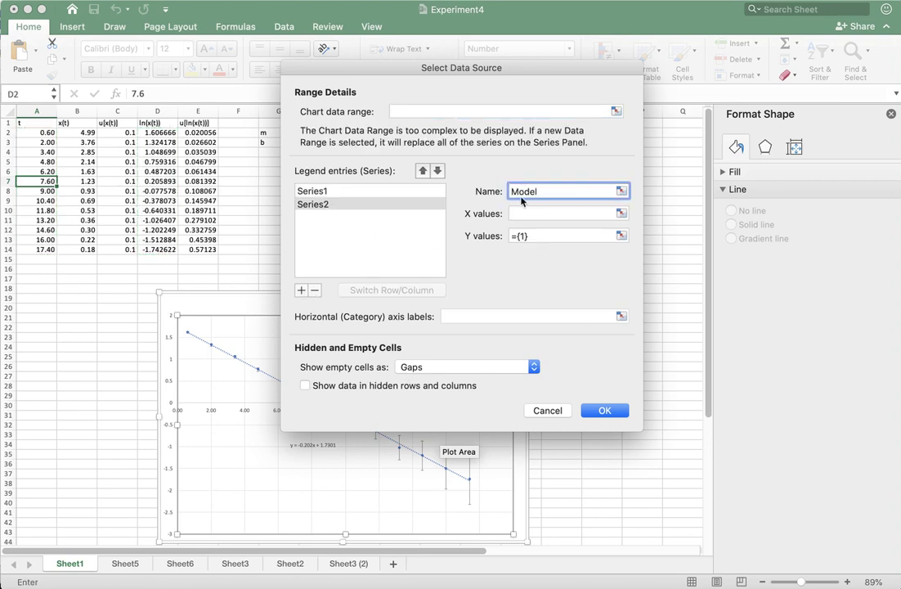
left_click(520, 213)
left_click(621, 213)
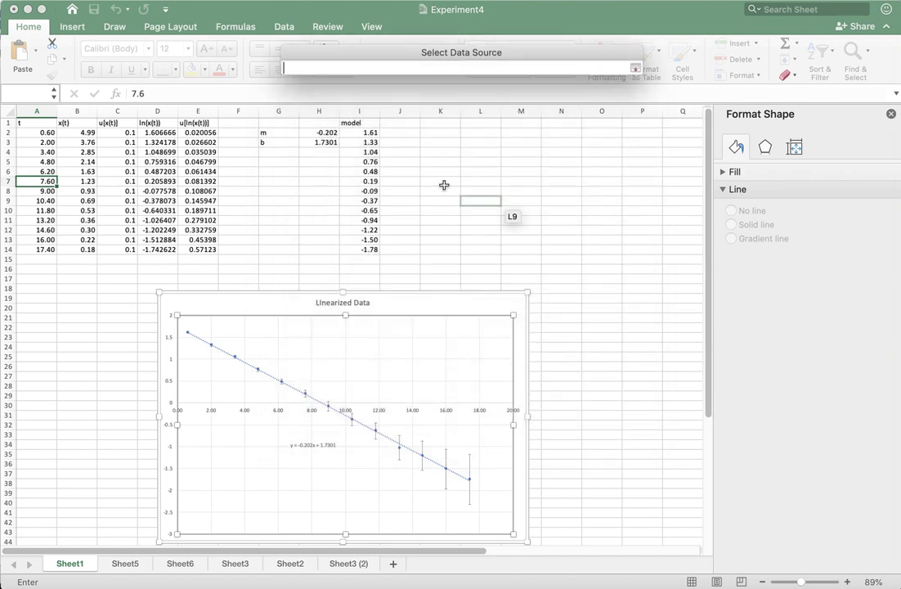
left_click_drag(36, 134, 40, 247)
key("Return")
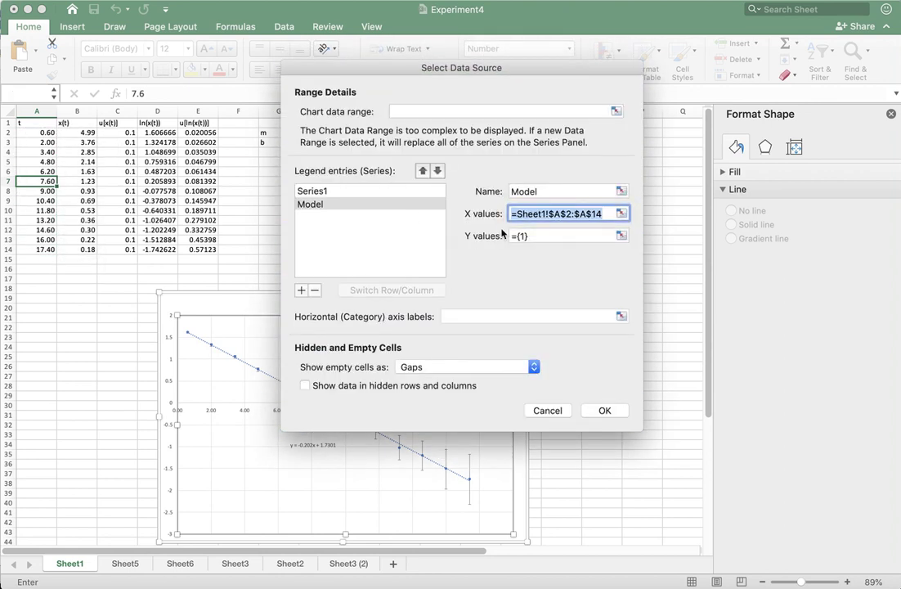
Set the Model series' Y values to I2:I14 on Sheet1 and apply the chart data changes
left_click(621, 235)
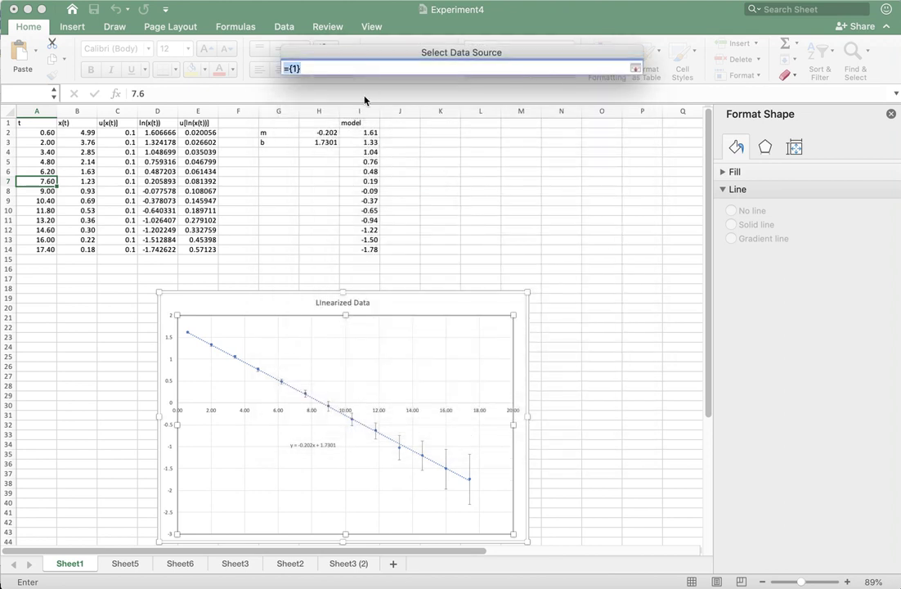
left_click(357, 135)
left_click_drag(357, 135, 359, 248)
key("Return")
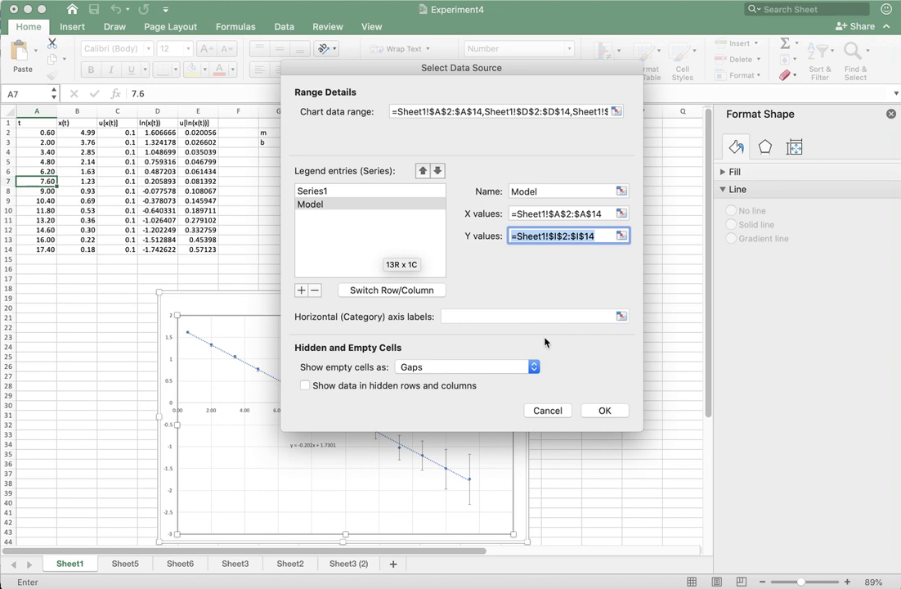
left_click(604, 411)
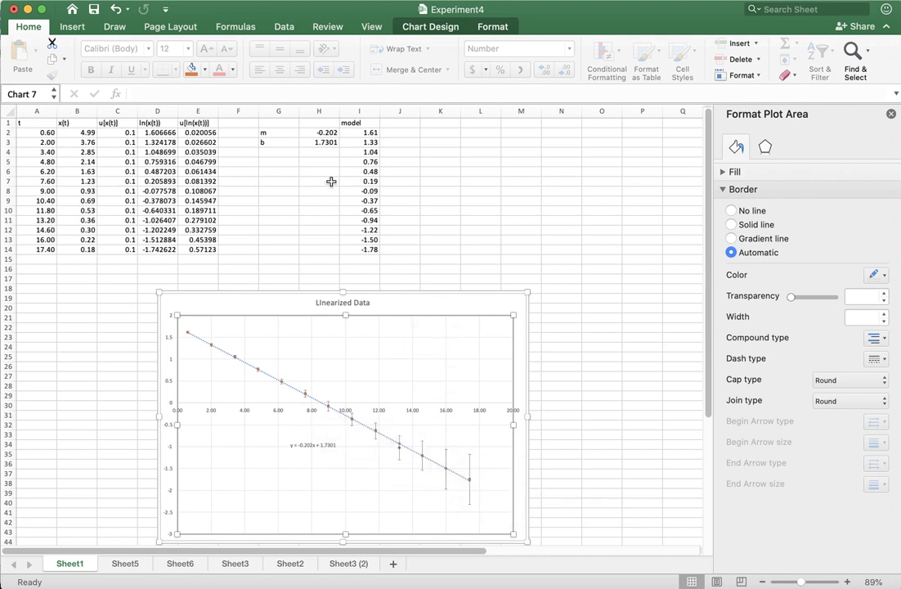
Select the Model series in the chart and give it a solid line
left_click(494, 27)
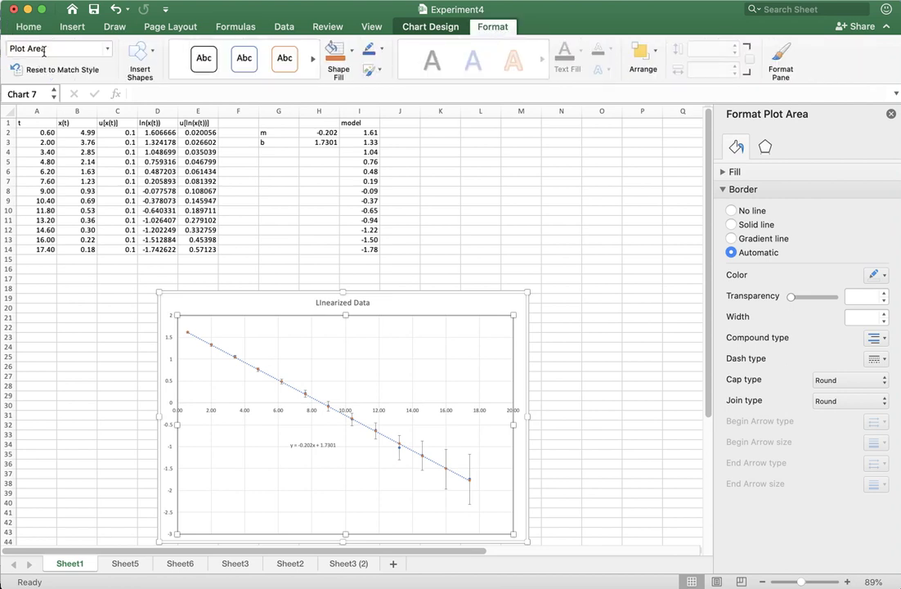
left_click(91, 48)
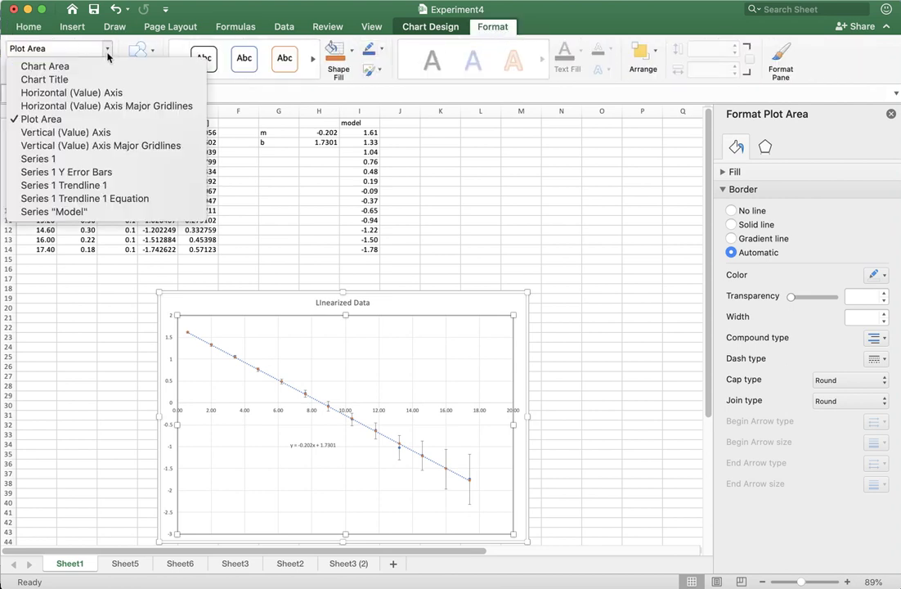
left_click(56, 212)
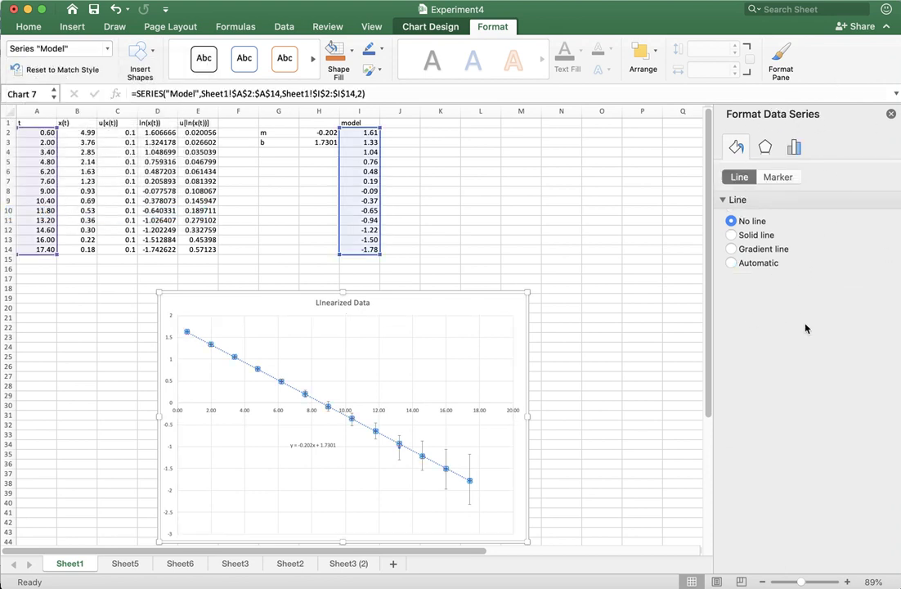
left_click(773, 152)
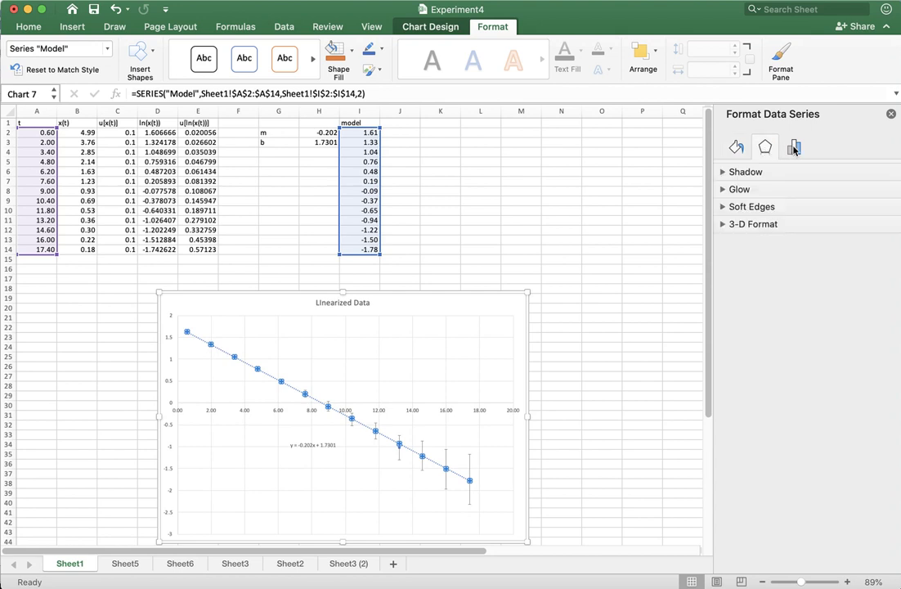
left_click(794, 148)
left_click(737, 146)
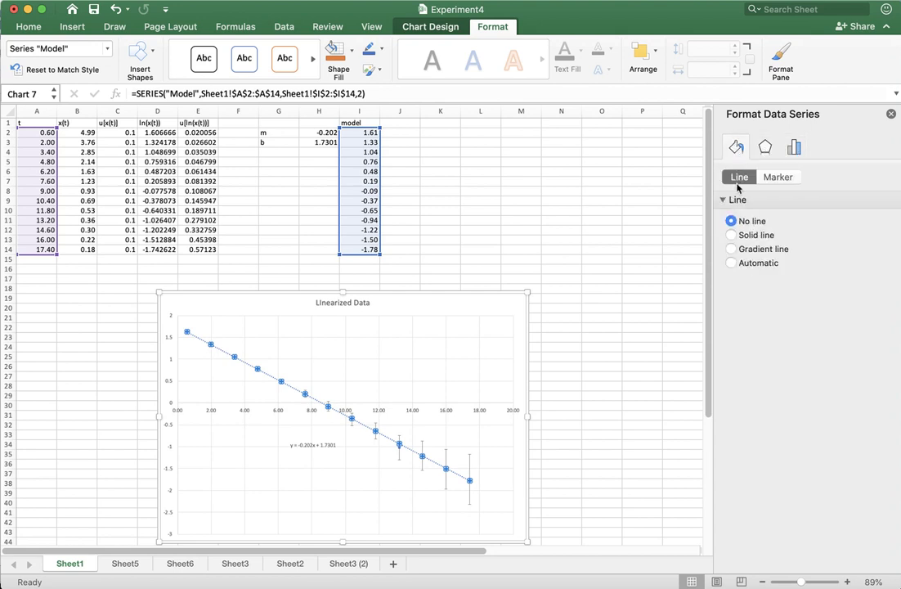
left_click(731, 235)
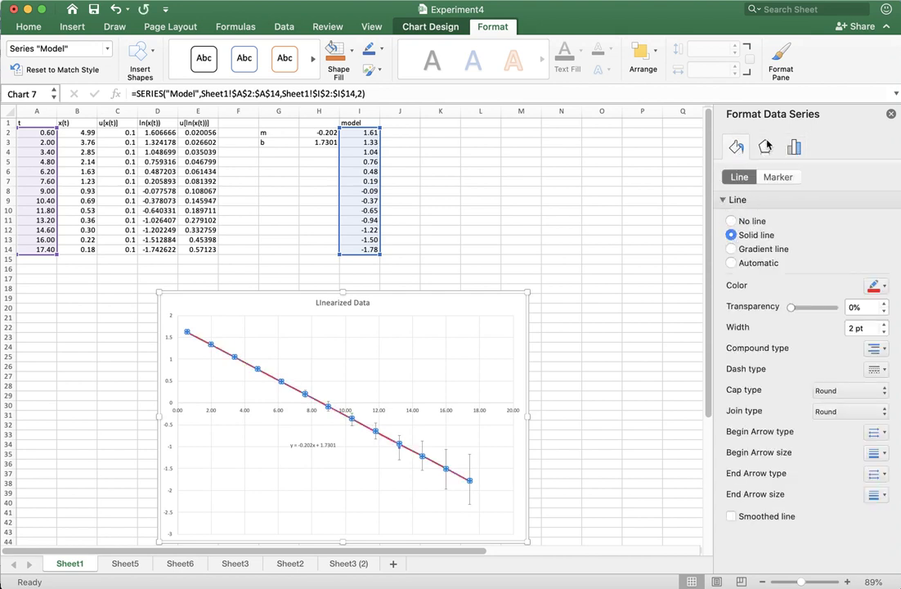
Set the Model series' markers to None so that it is drawn as a line only
left_click(777, 178)
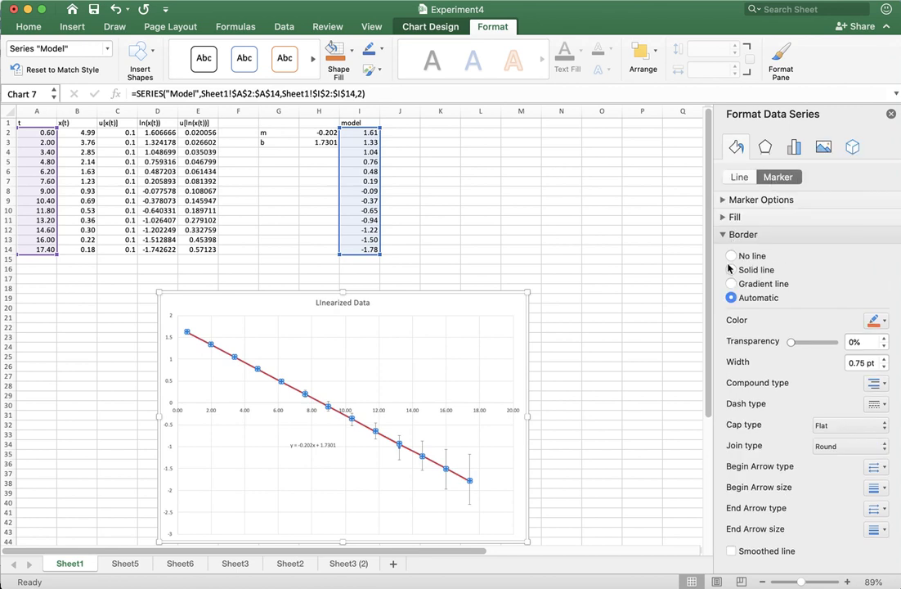
left_click(727, 202)
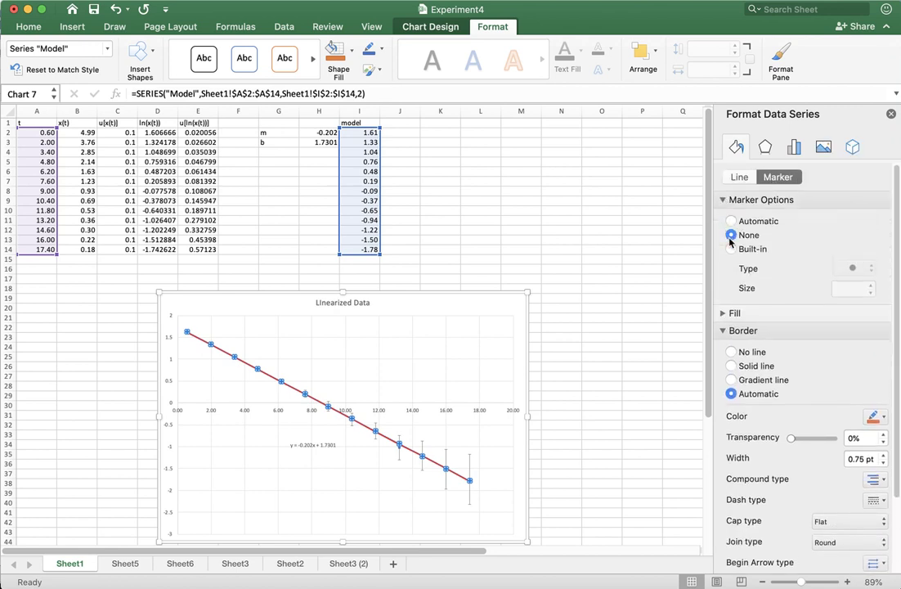
left_click(730, 237)
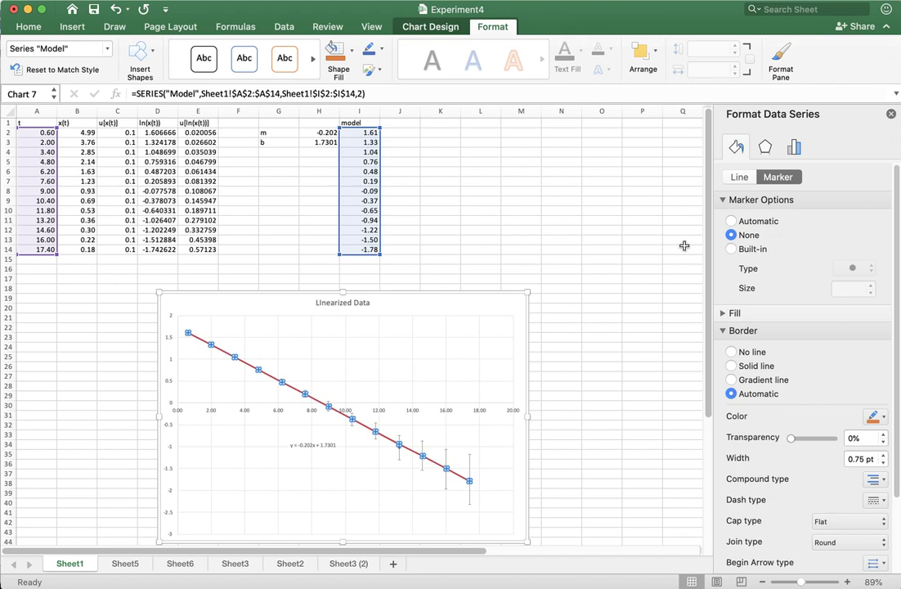
left_click(452, 329)
Try a shallower model line by setting the slope m in H2 to -0.17, and check the formula in I2
left_click(320, 132)
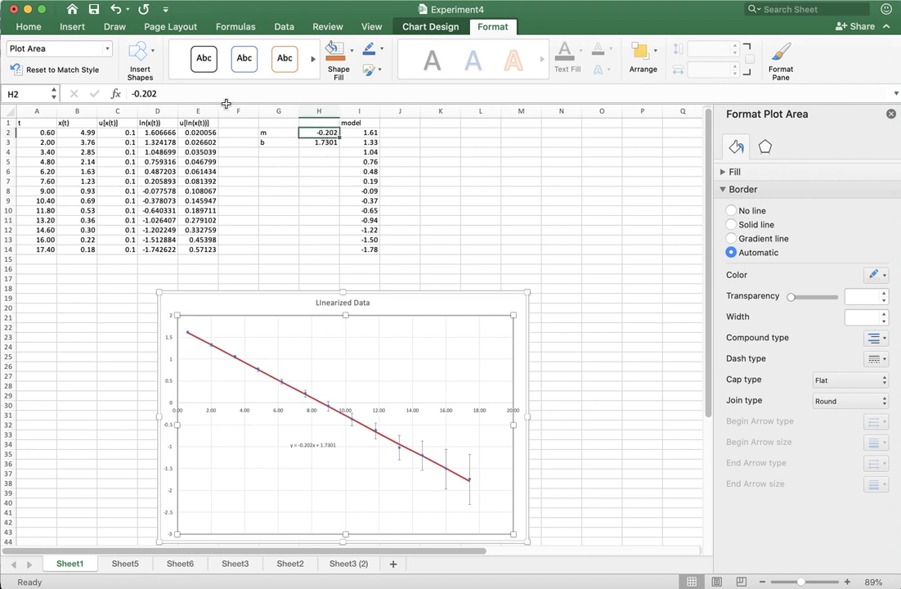
left_click(155, 93)
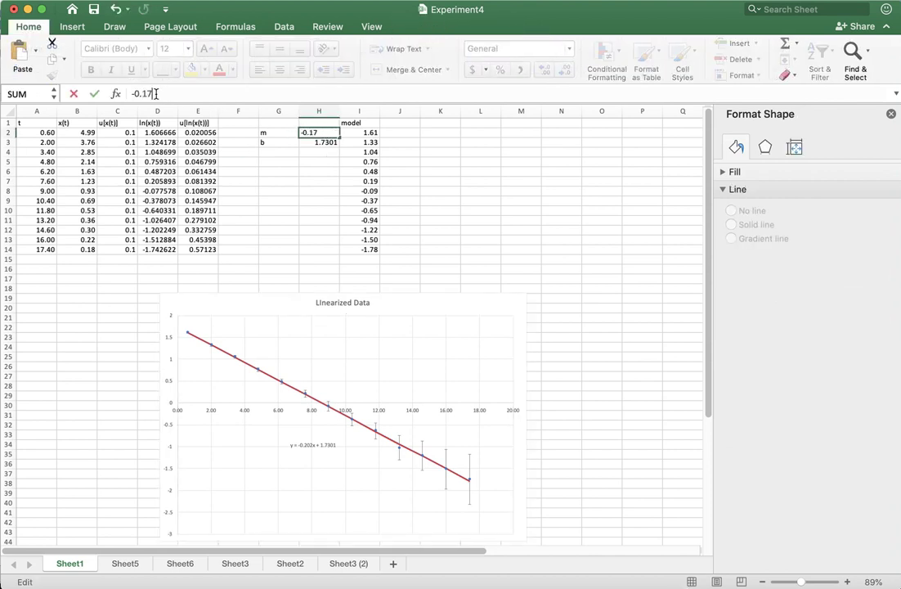
type("17")
key("Return")
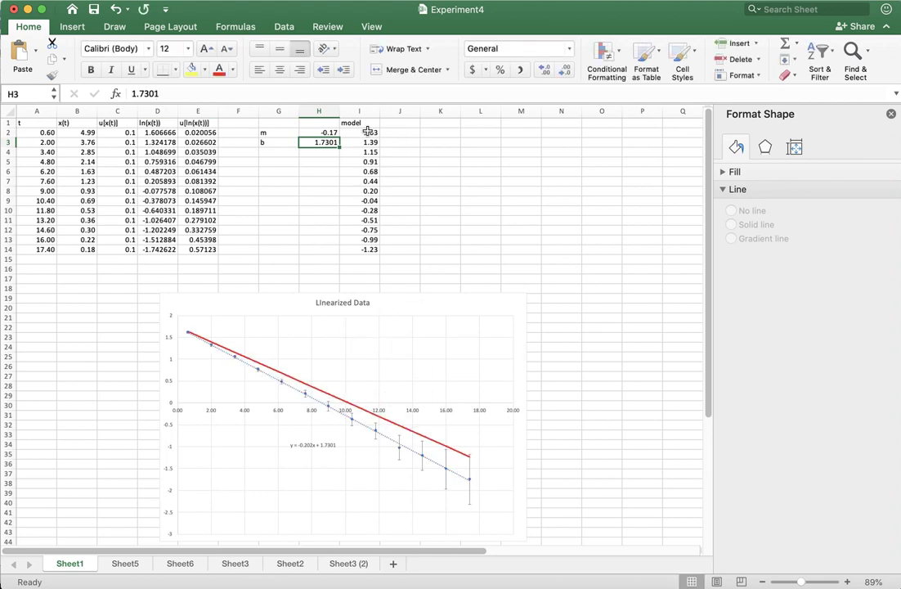
left_click(368, 132)
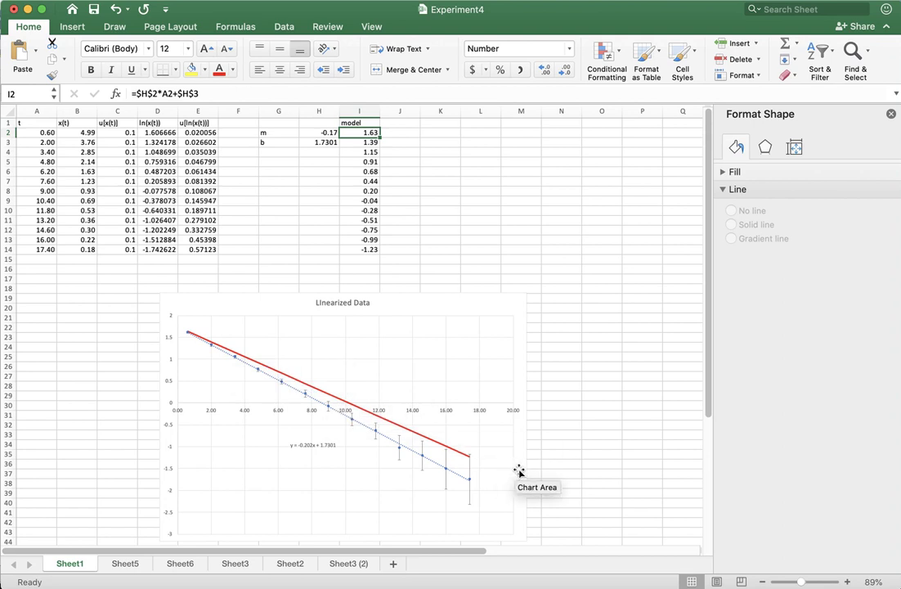
Try a slightly steeper model line by setting the slope m in H2 to -0.18
left_click(306, 132)
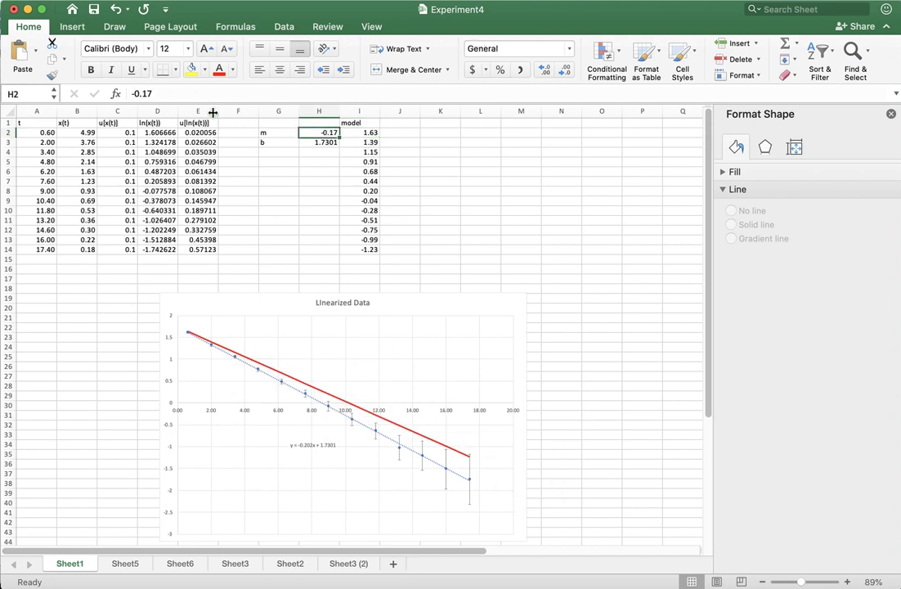
left_click(174, 96)
key("BackSpace")
type("8")
key("Return")
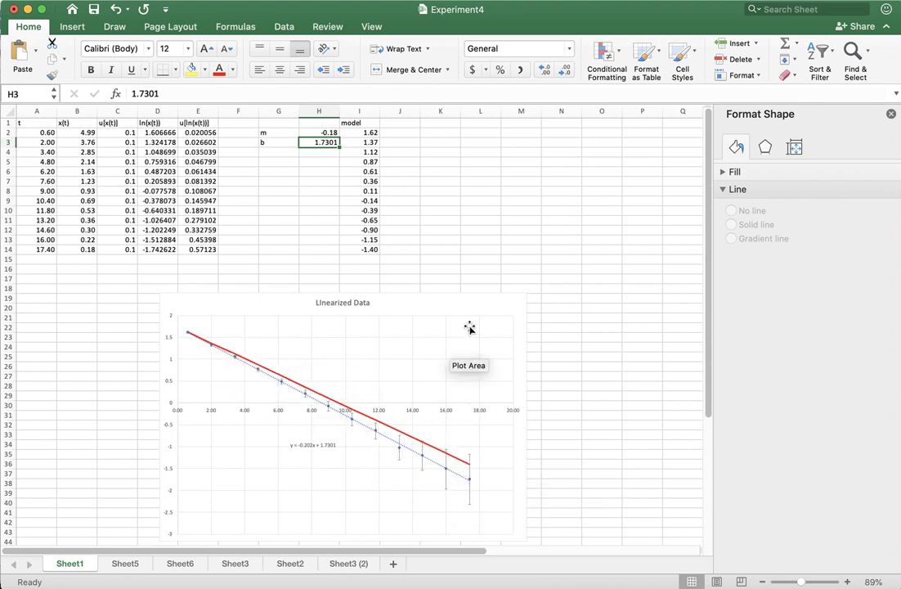
Set the slope m in H2 to -0.22 to make the model line steeper than the trendline
left_click(331, 133)
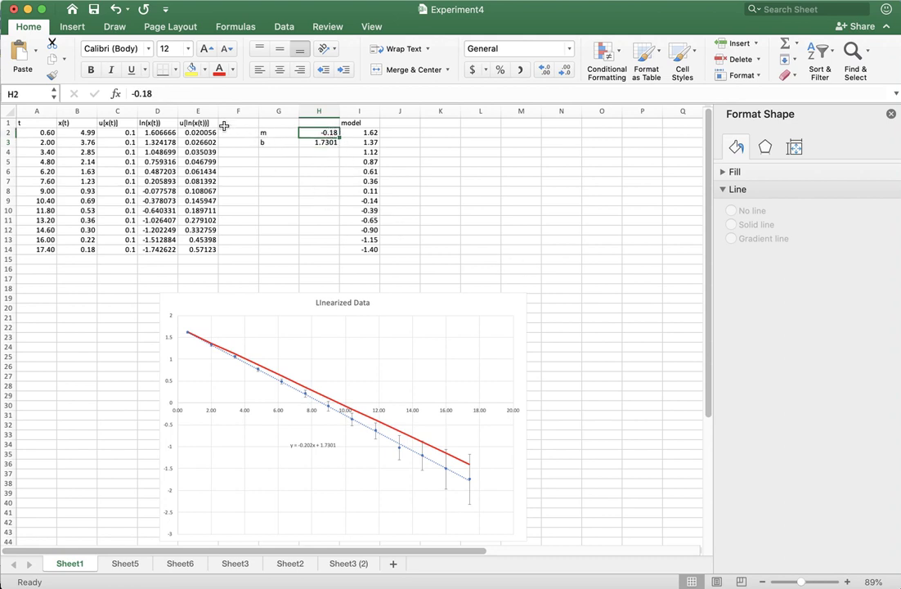
left_click(167, 93)
type("22")
key("Return")
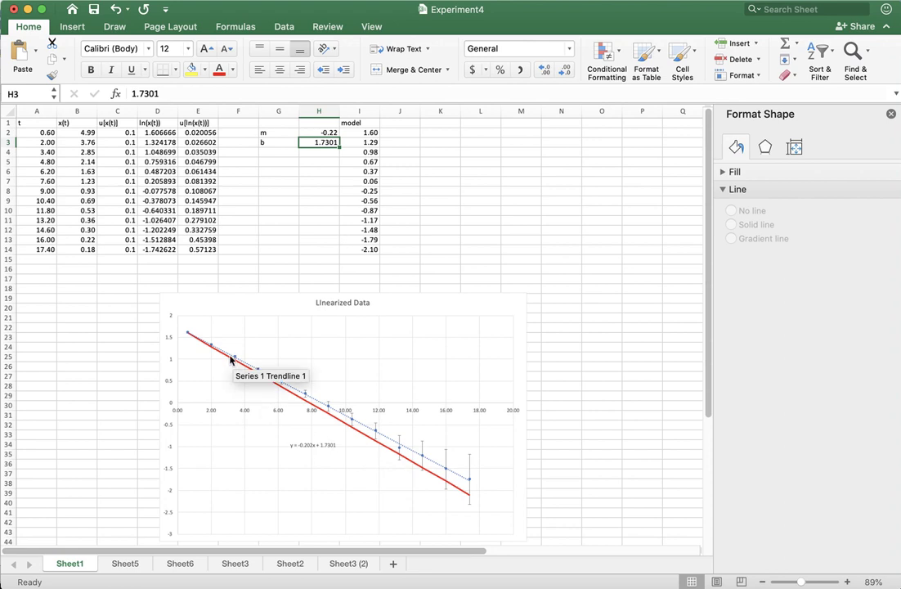
left_click(468, 503)
left_click(351, 419)
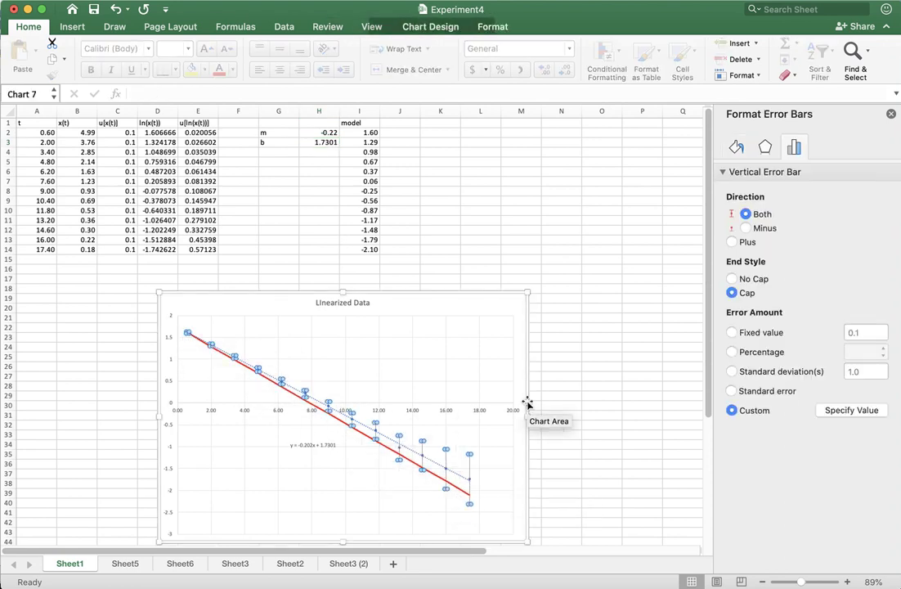
left_click(502, 304)
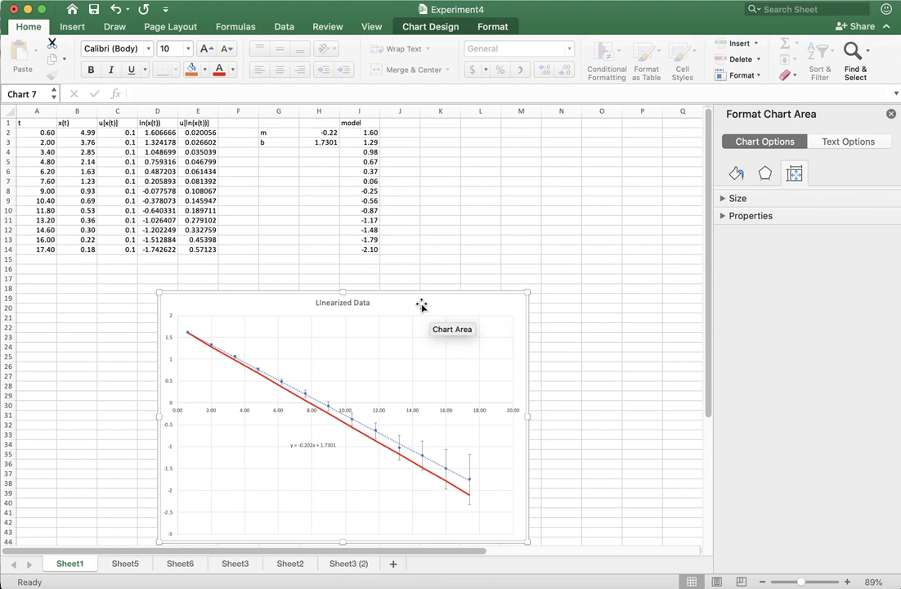